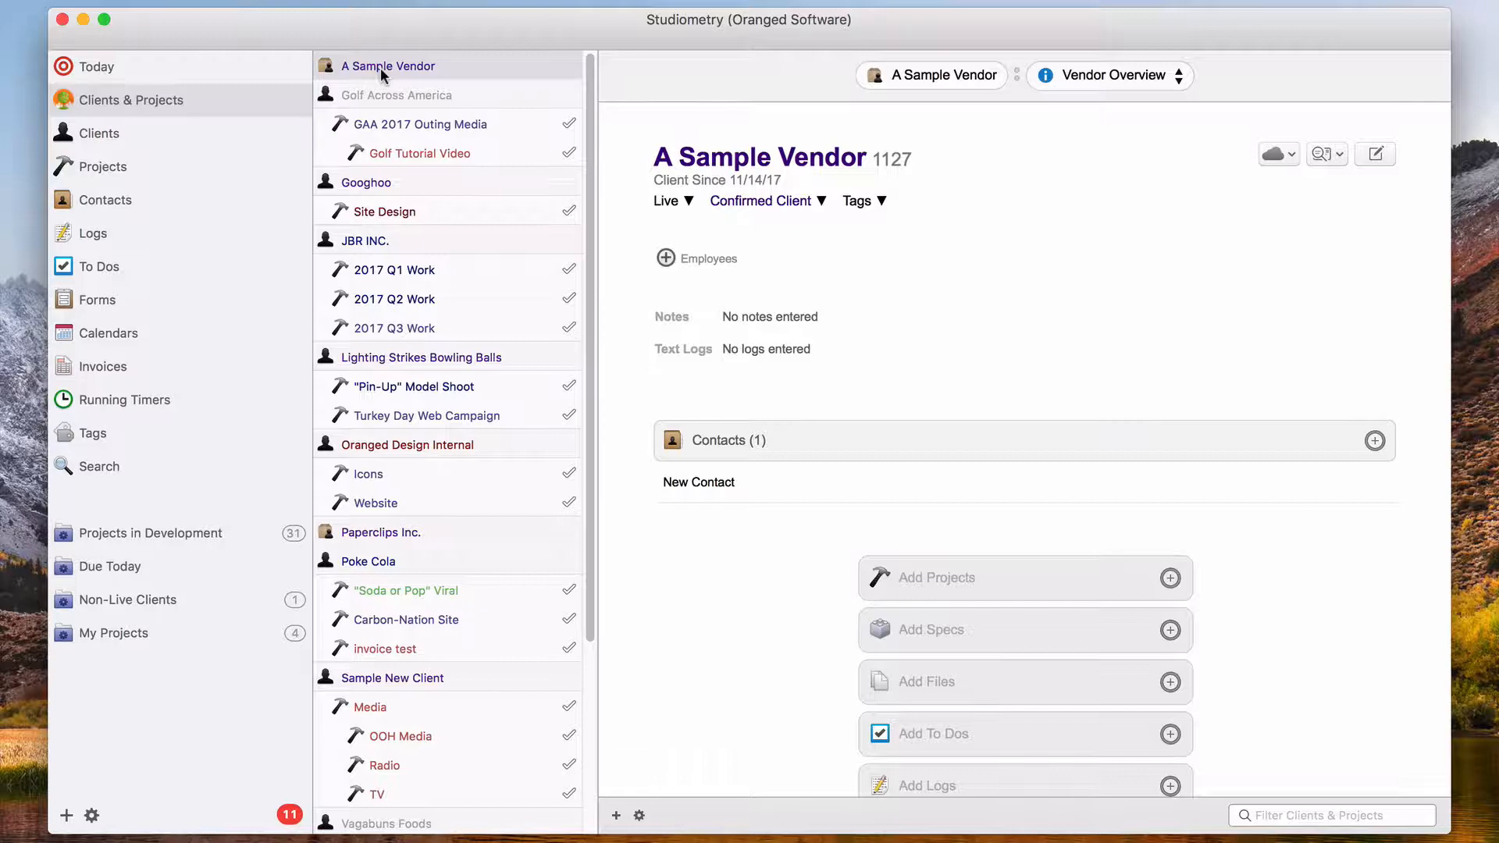
Review the View Settings that control how vendors are included in groups and client lists.
{"action": "left_click", "coordinate": [93, 816]}
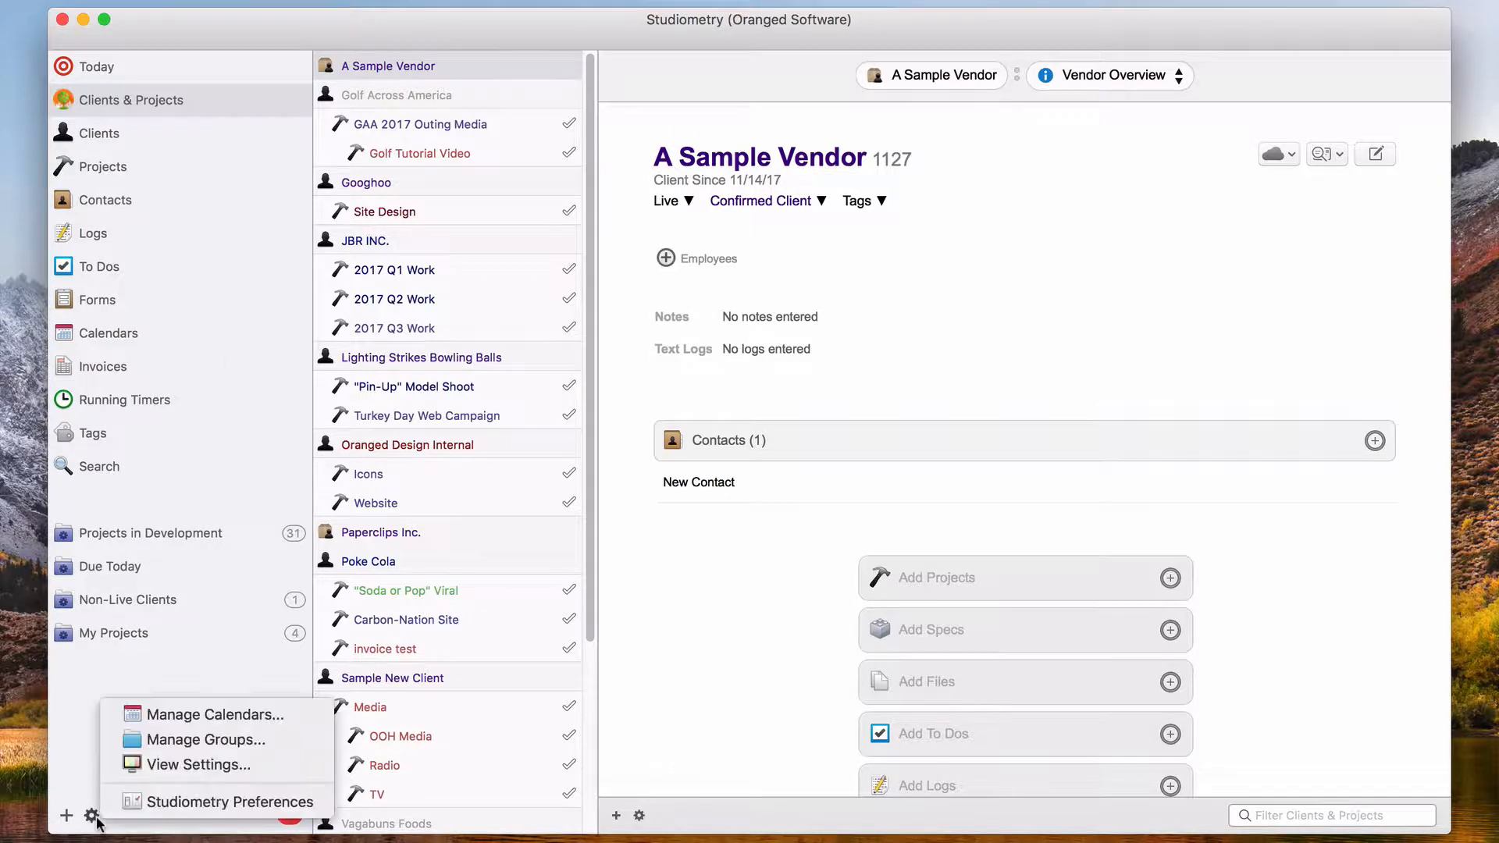
{"action": "left_click", "coordinate": [171, 767]}
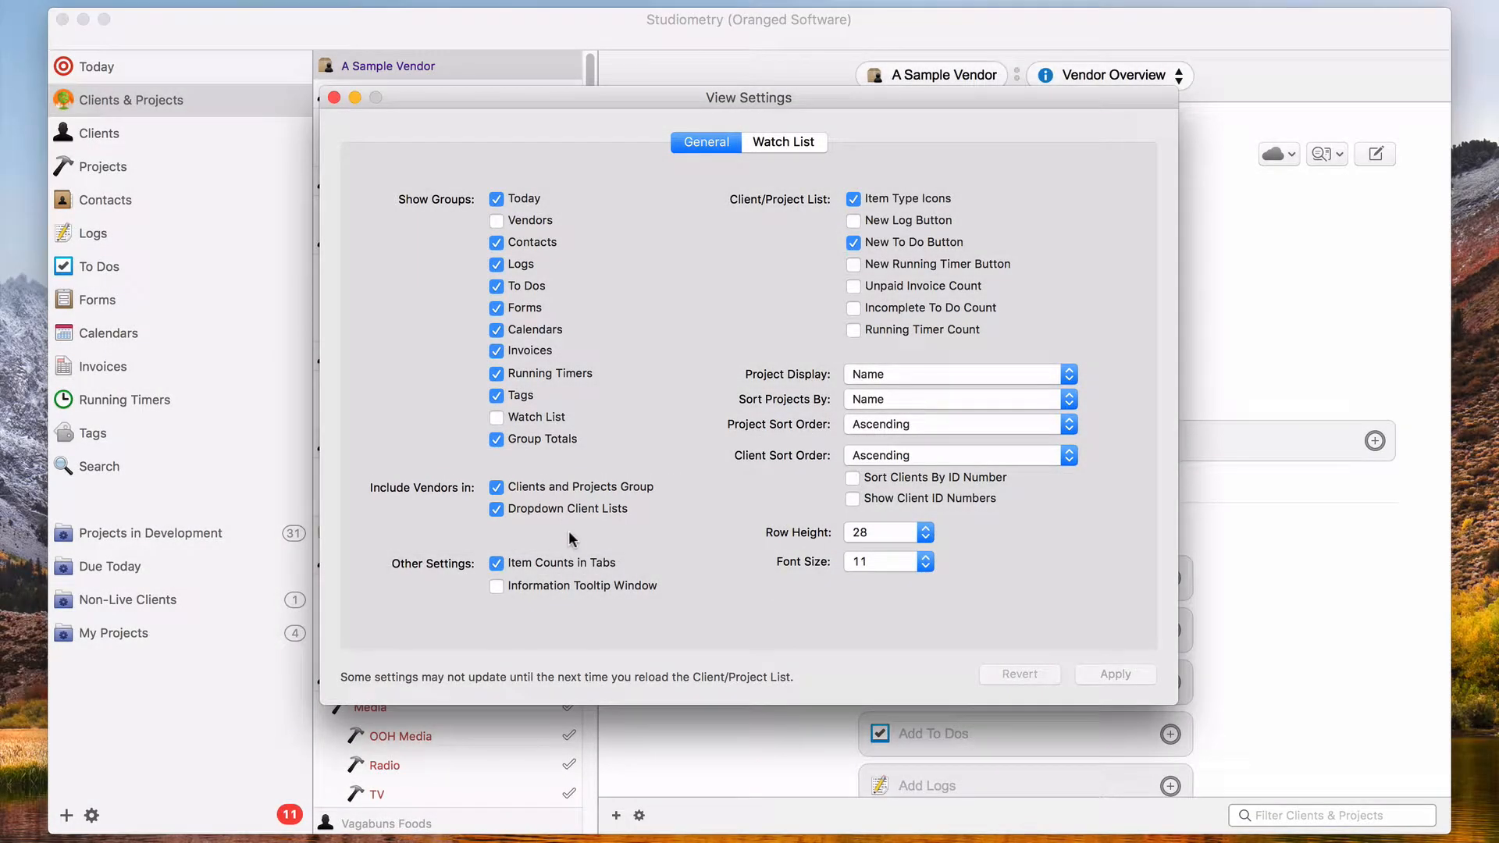
{"action": "left_click", "coordinate": [333, 97]}
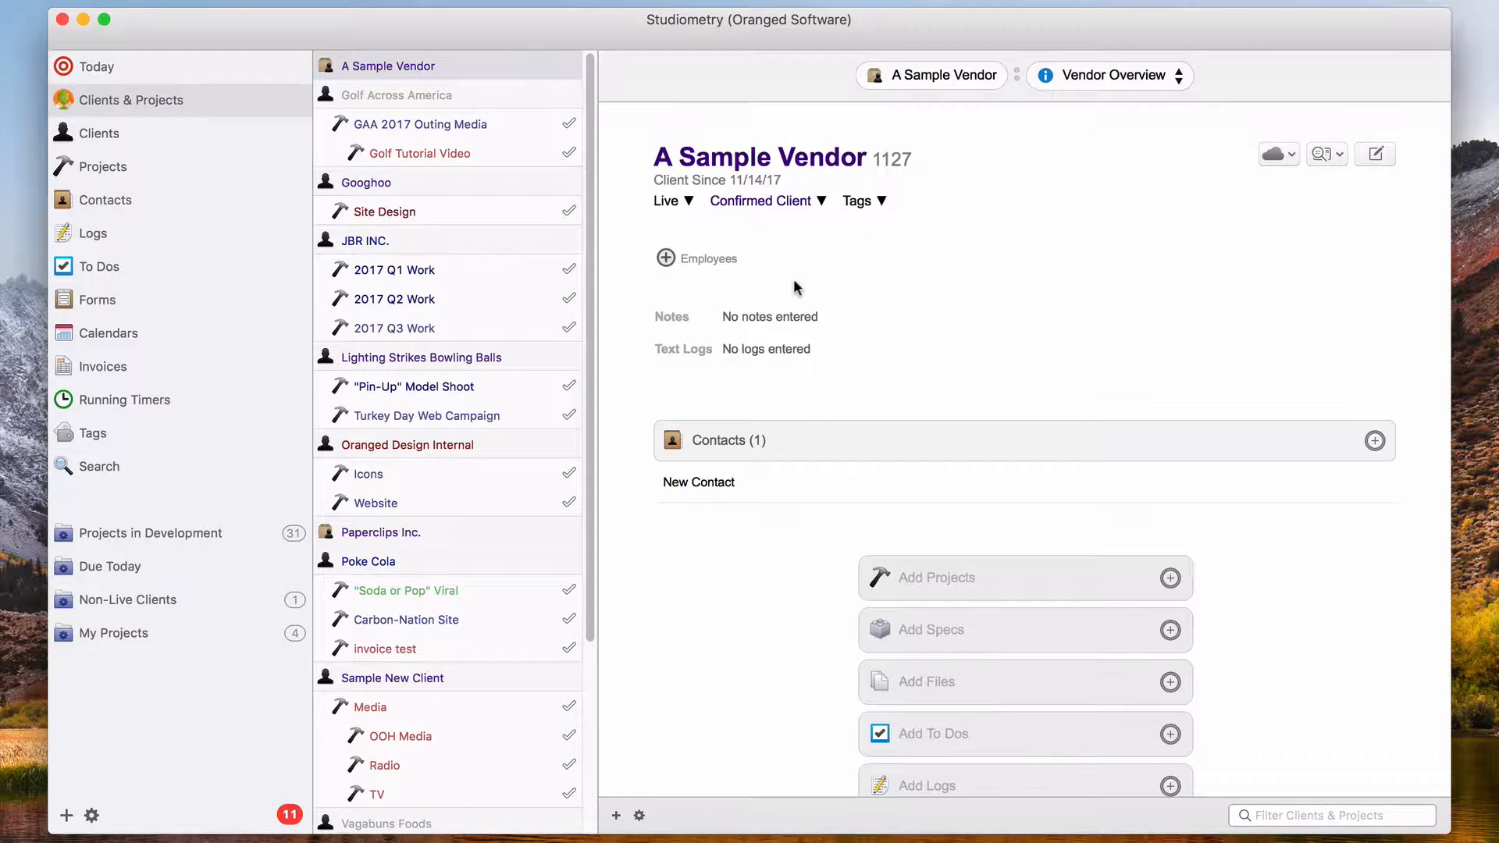
Open A Sample Vendor's existing contact for editing and enter the contact's first and last name.
{"action": "double_click", "coordinate": [811, 489]}
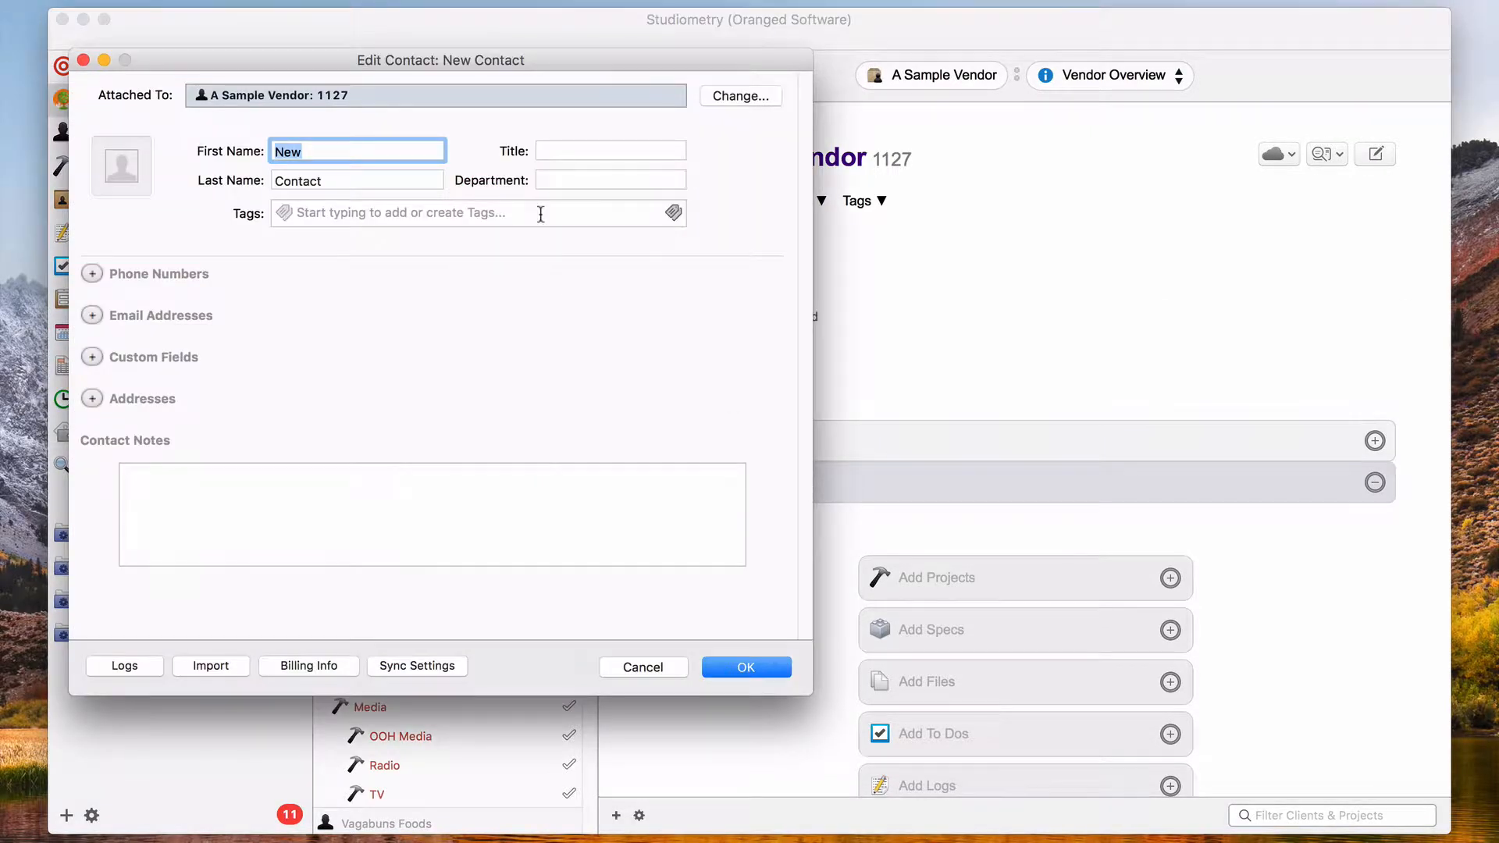
{"action": "type", "text": "Sample"}
{"action": "key", "text": "Tab"}
{"action": "type", "text": "Contc"}
{"action": "key", "text": "BackSpace"}
{"action": "type", "text": "act"}
Add a work phone number and a work e-mail address to the vendor's contact.
{"action": "left_click", "coordinate": [92, 273]}
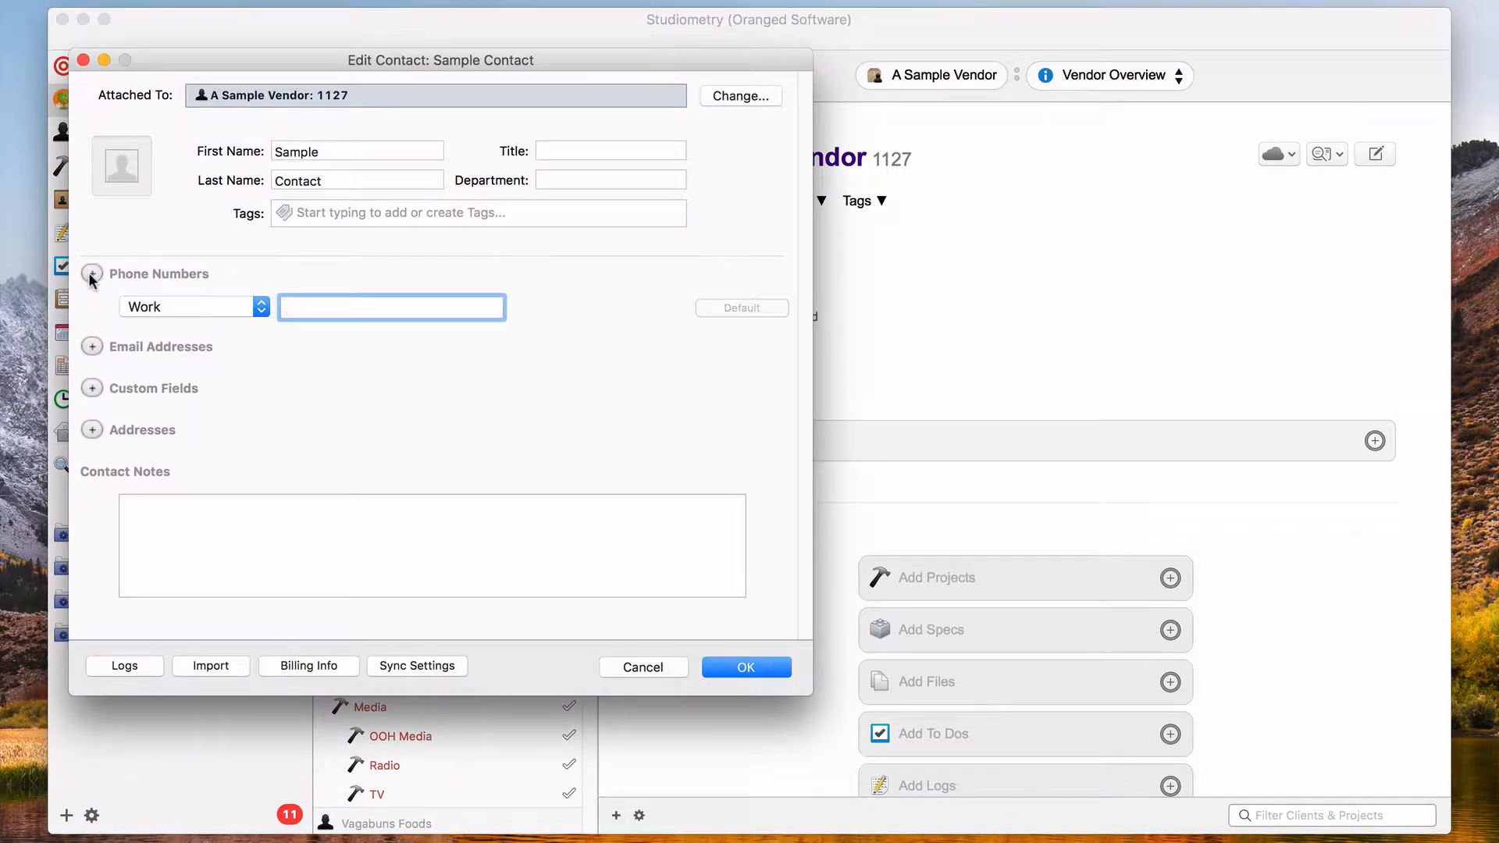
{"action": "type", "text": "555-555-5555"}
{"action": "left_click", "coordinate": [92, 346]}
{"action": "type", "text": "sample@vendor.com"}
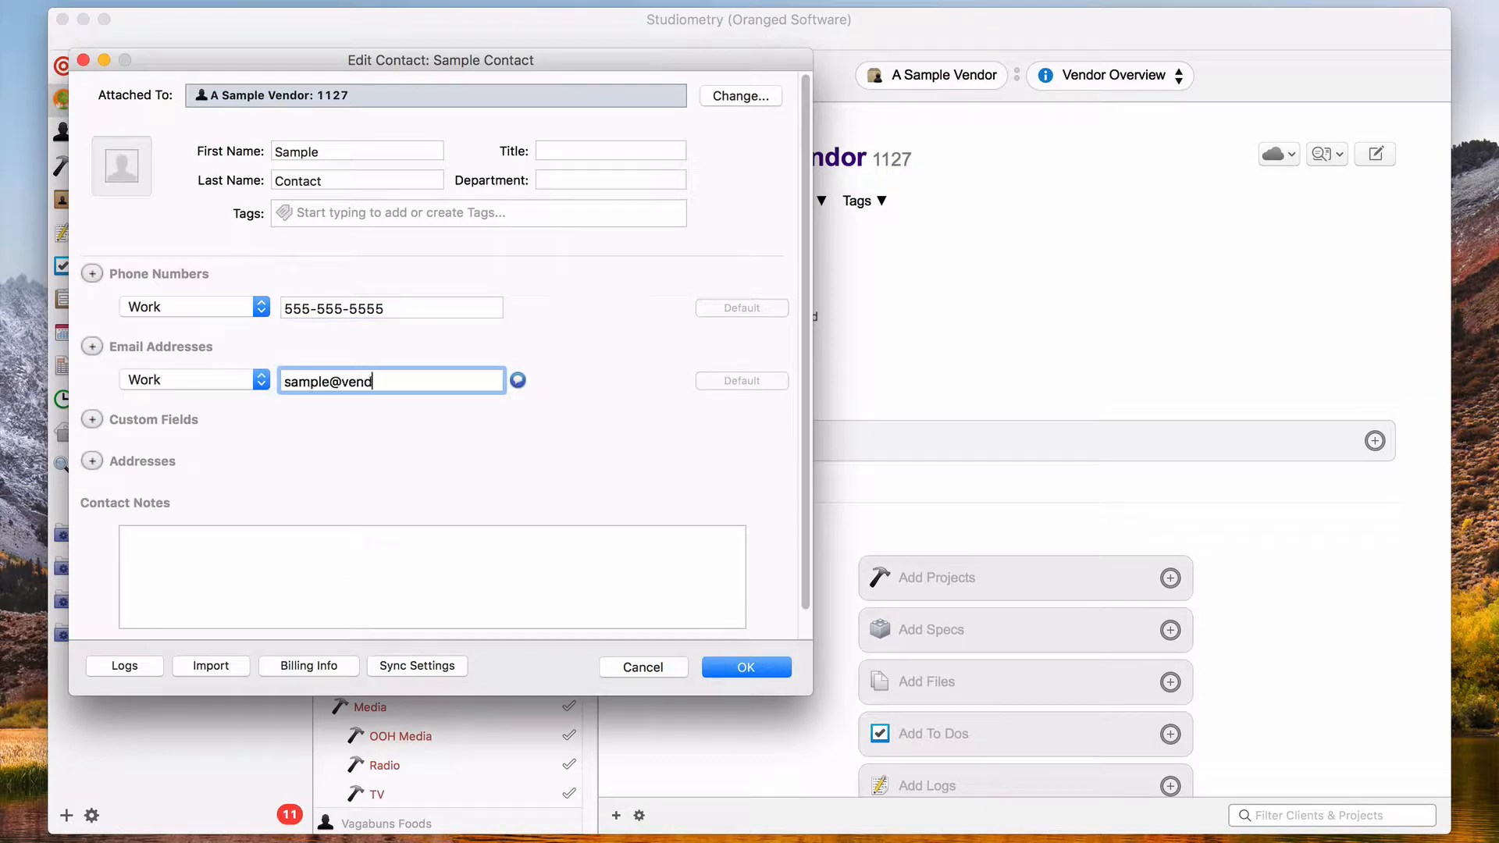
Add a work address with the contact's street, city, state, ZIP and country, and save the contact.
{"action": "left_click", "coordinate": [92, 461]}
{"action": "type", "text": "1234 Sample Drive"}
{"action": "key", "text": "Tab"}
{"action": "key", "text": "Tab"}
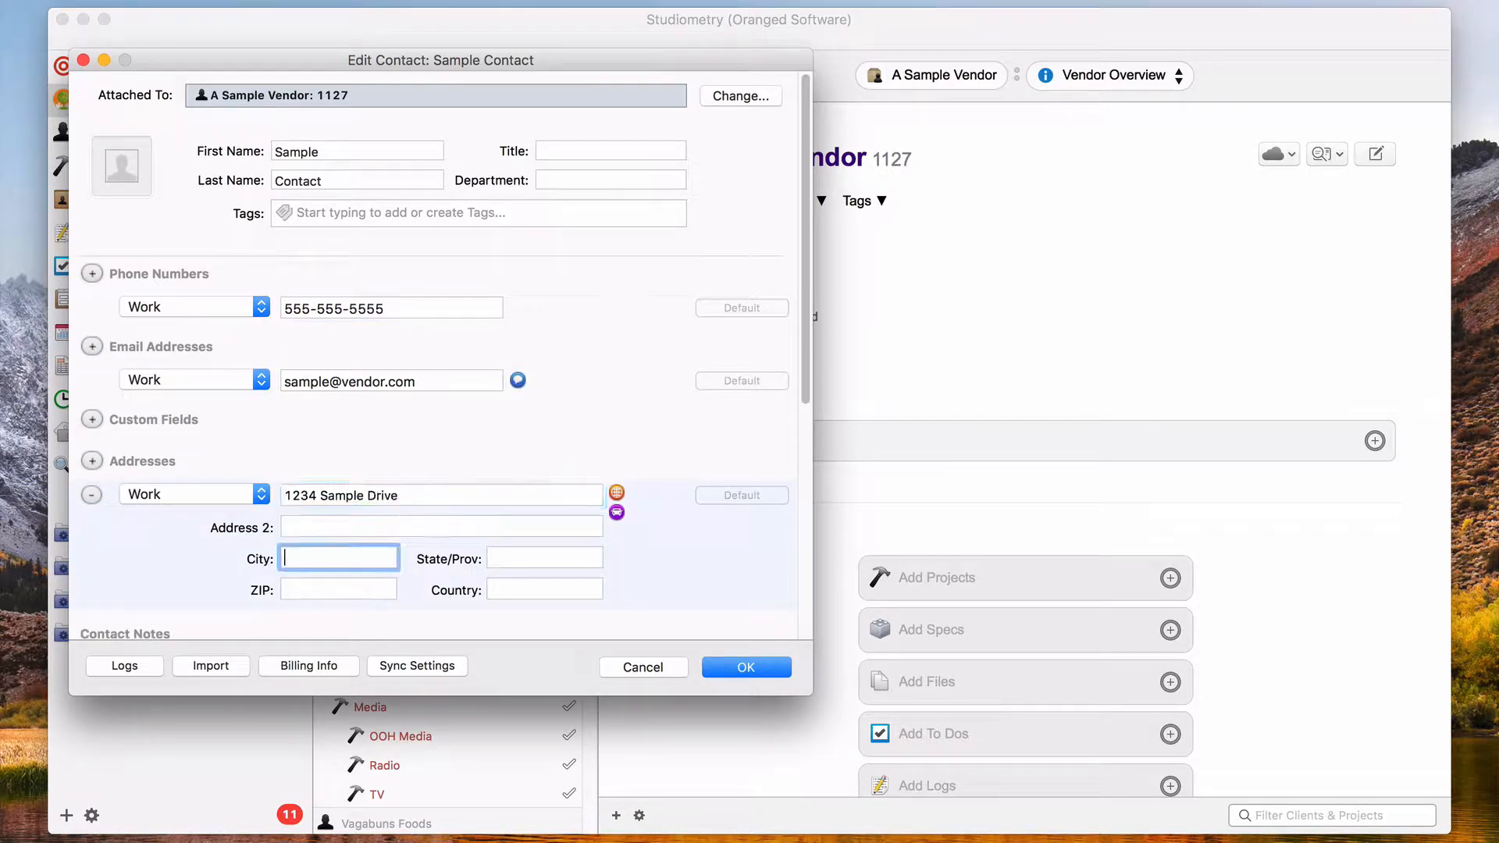
{"action": "type", "text": "Sample"}
{"action": "key", "text": "Tab"}
{"action": "type", "text": "IL"}
{"action": "key", "text": "Tab"}
{"action": "type", "text": "60601"}
{"action": "key", "text": "Tab"}
{"action": "type", "text": "USA"}
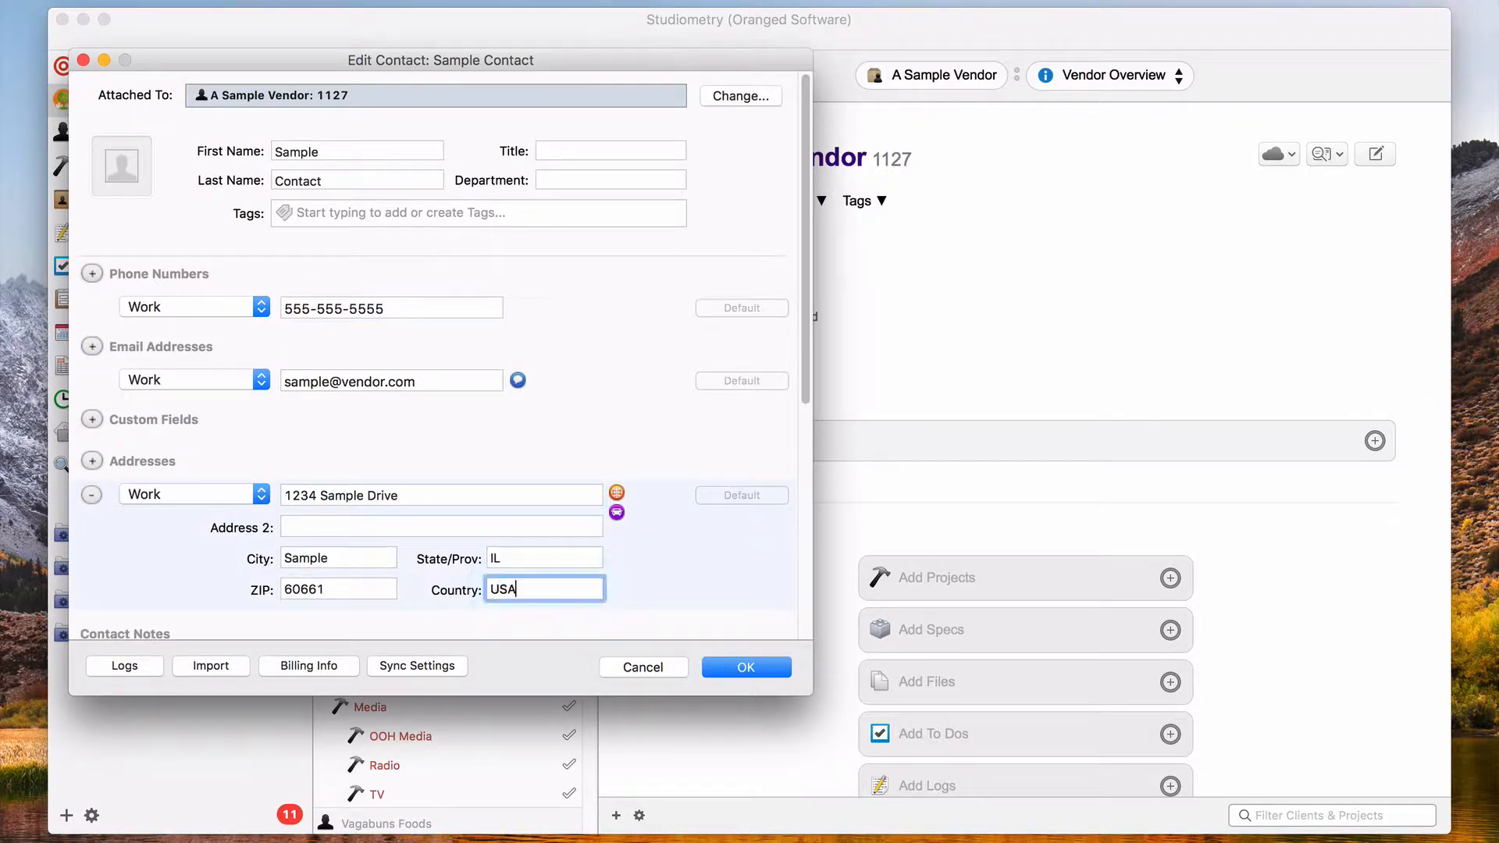
{"action": "key", "text": "Return"}
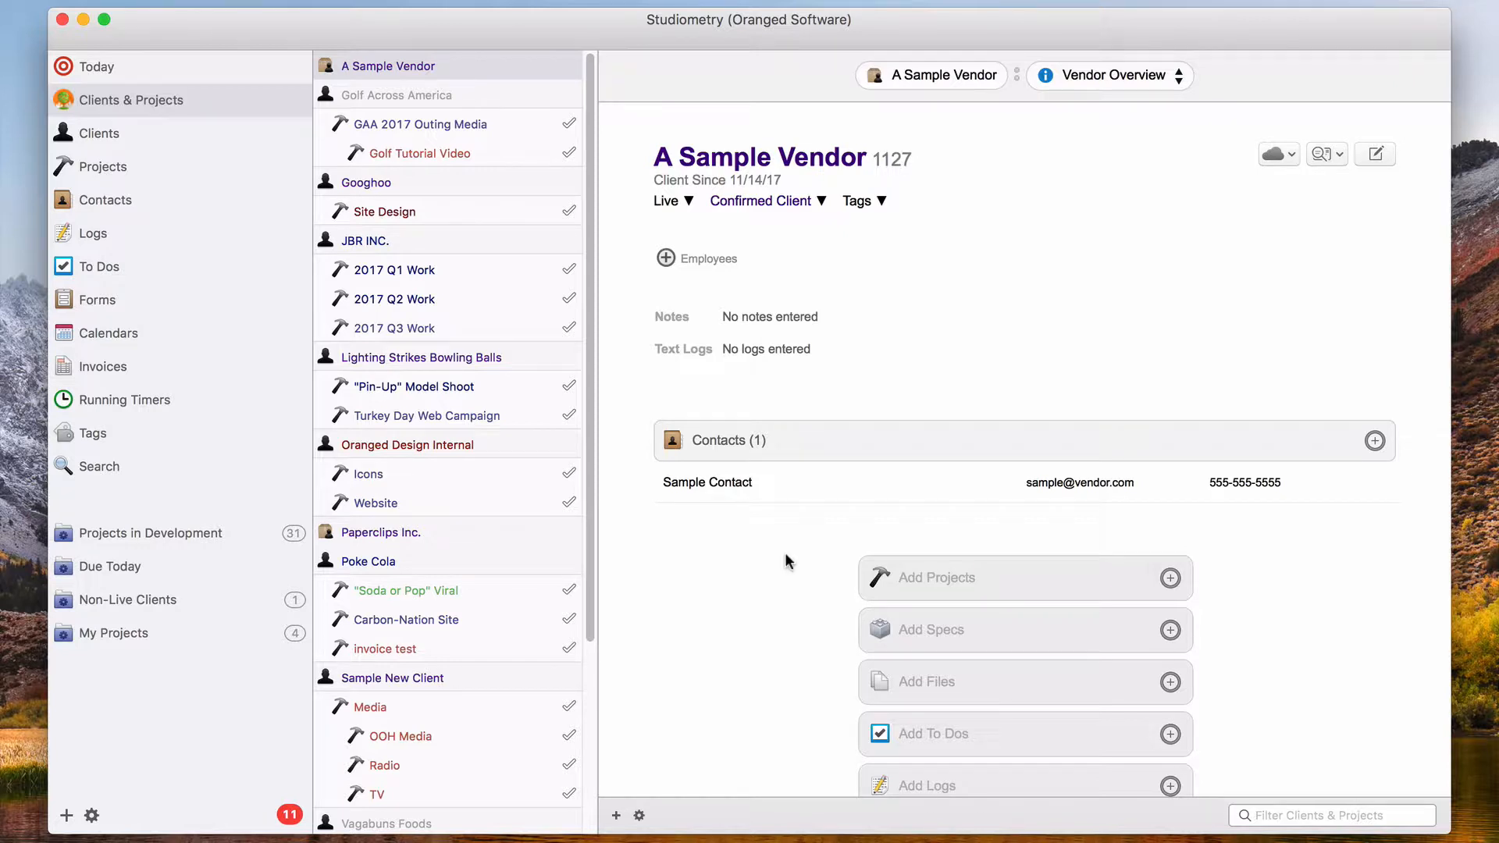
Create an expense in JBR INC.'s 2017 Q3 Work project with vendor A Sample Vendor and description "Brochures Printed".
{"action": "left_click", "coordinate": [454, 329]}
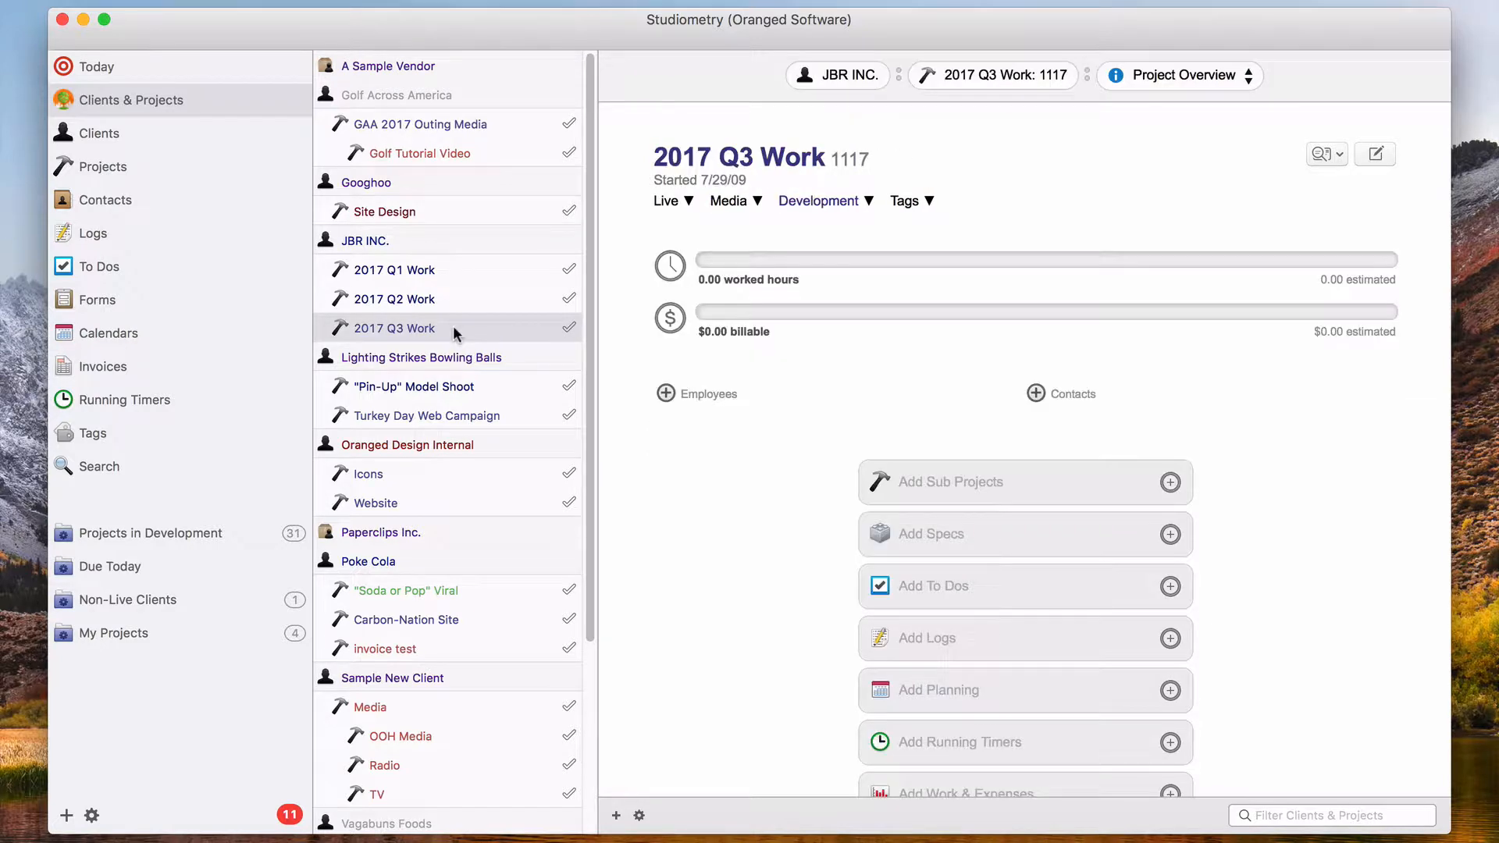
{"action": "left_click", "coordinate": [1211, 78]}
{"action": "left_click", "coordinate": [1328, 264]}
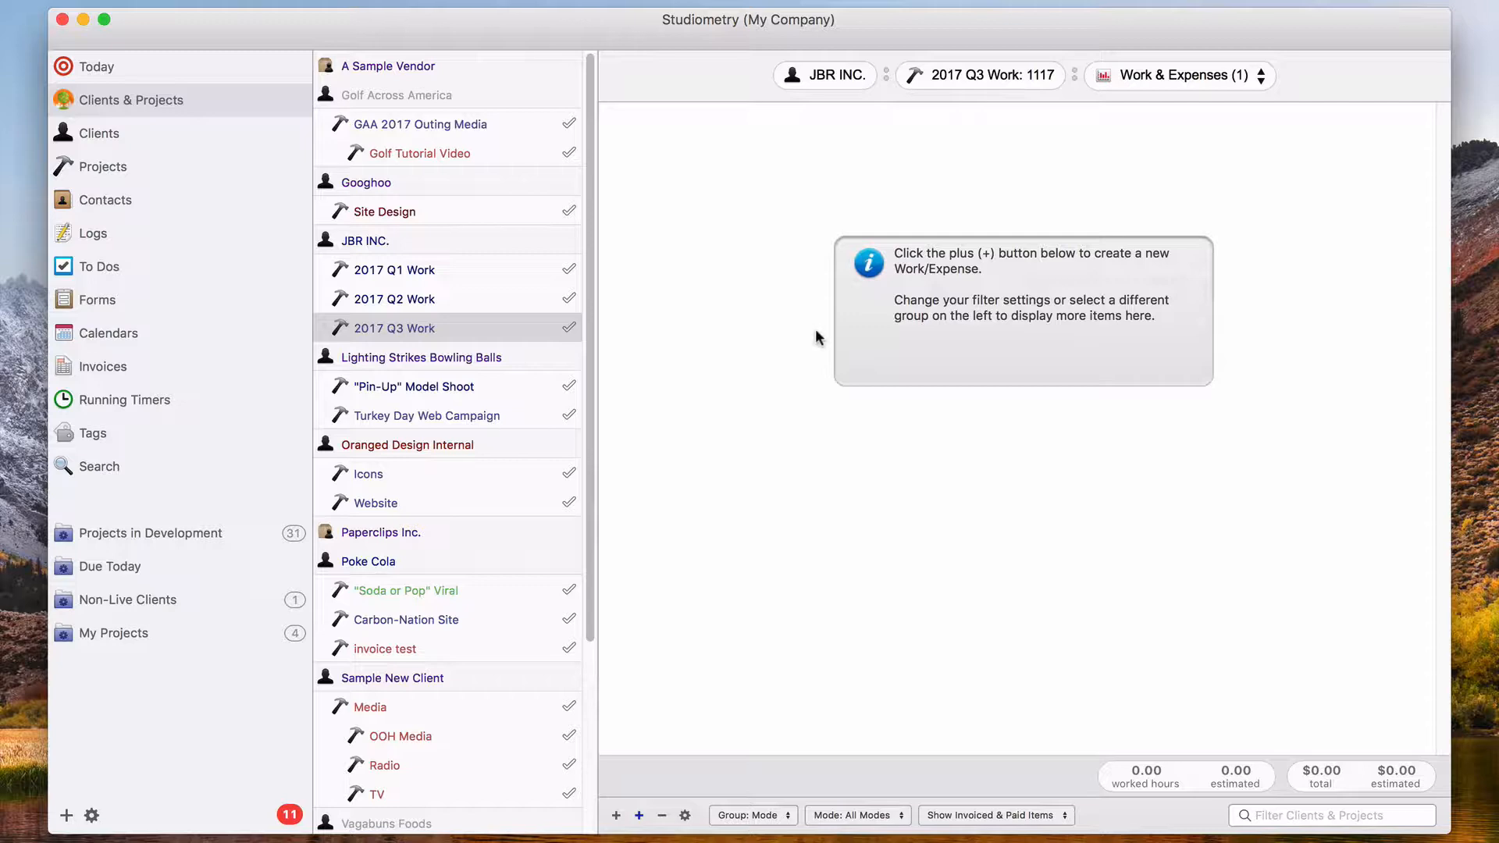
{"action": "left_click", "coordinate": [615, 816]}
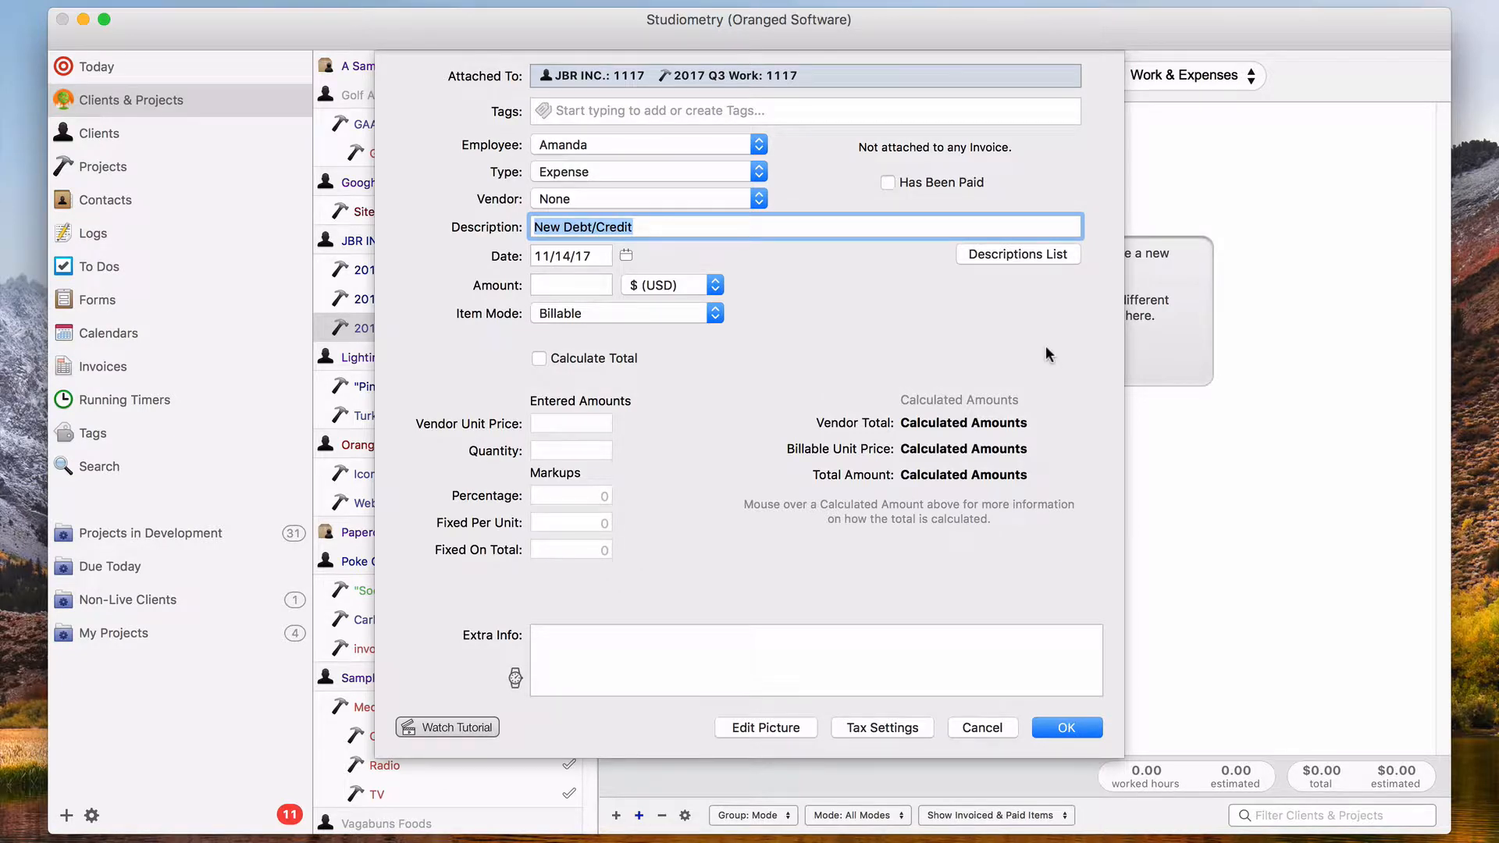
{"action": "left_click", "coordinate": [690, 199]}
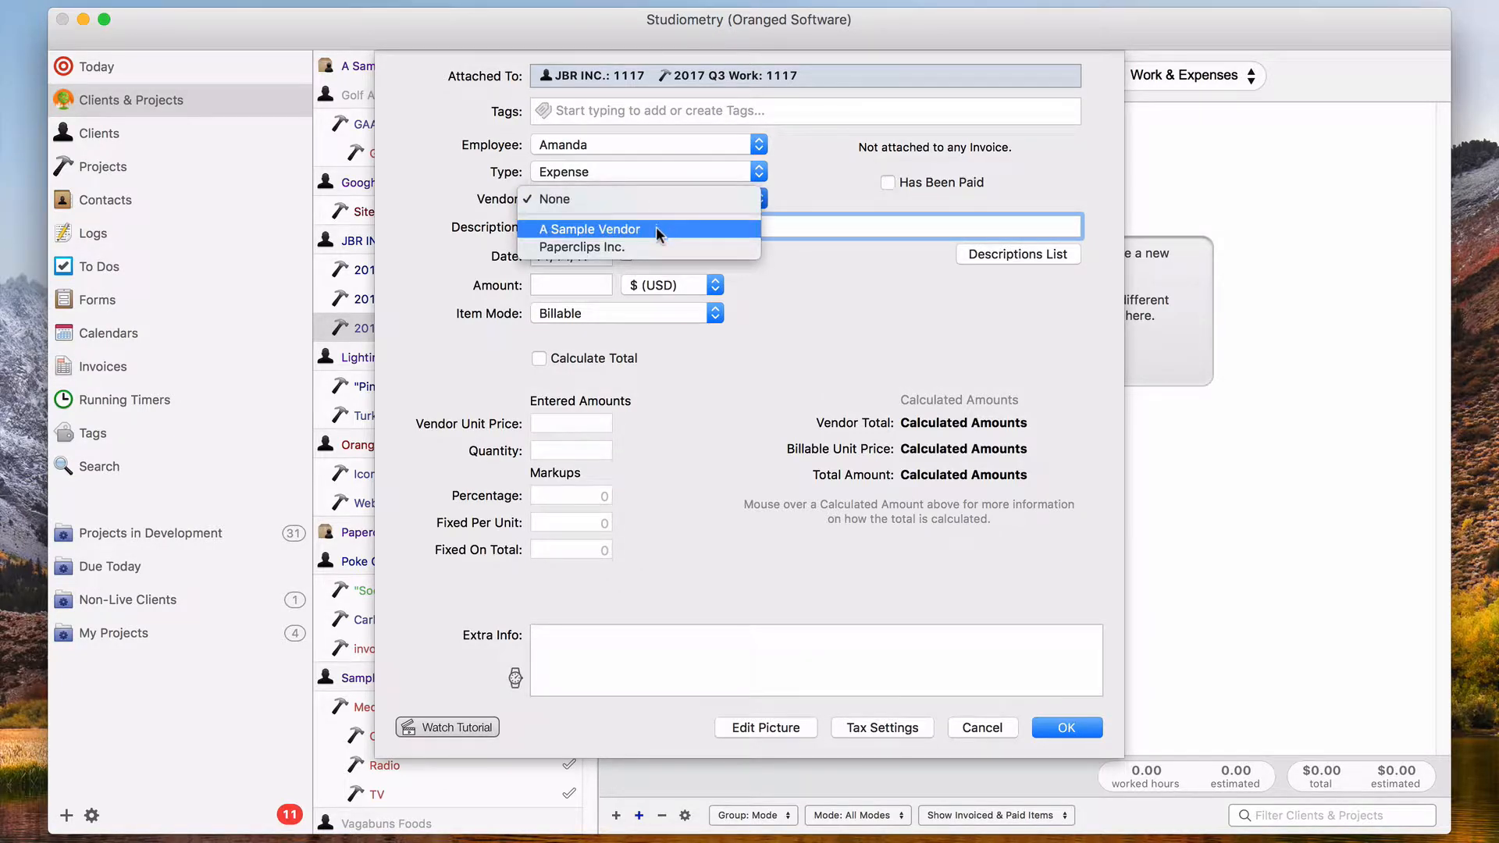
{"action": "left_click", "coordinate": [656, 227]}
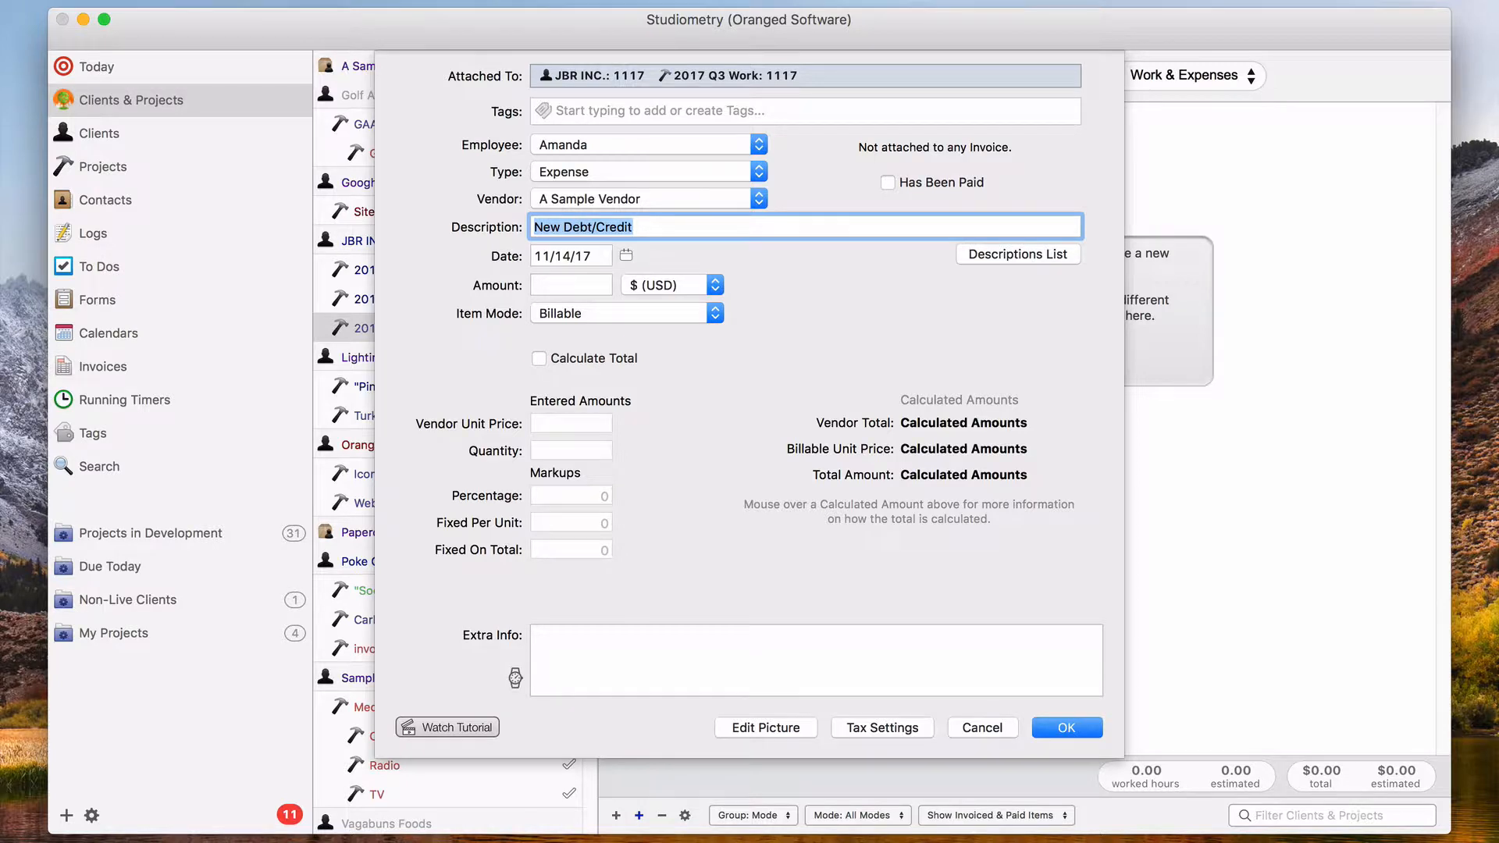
{"action": "type", "text": "Brochures Printed"}
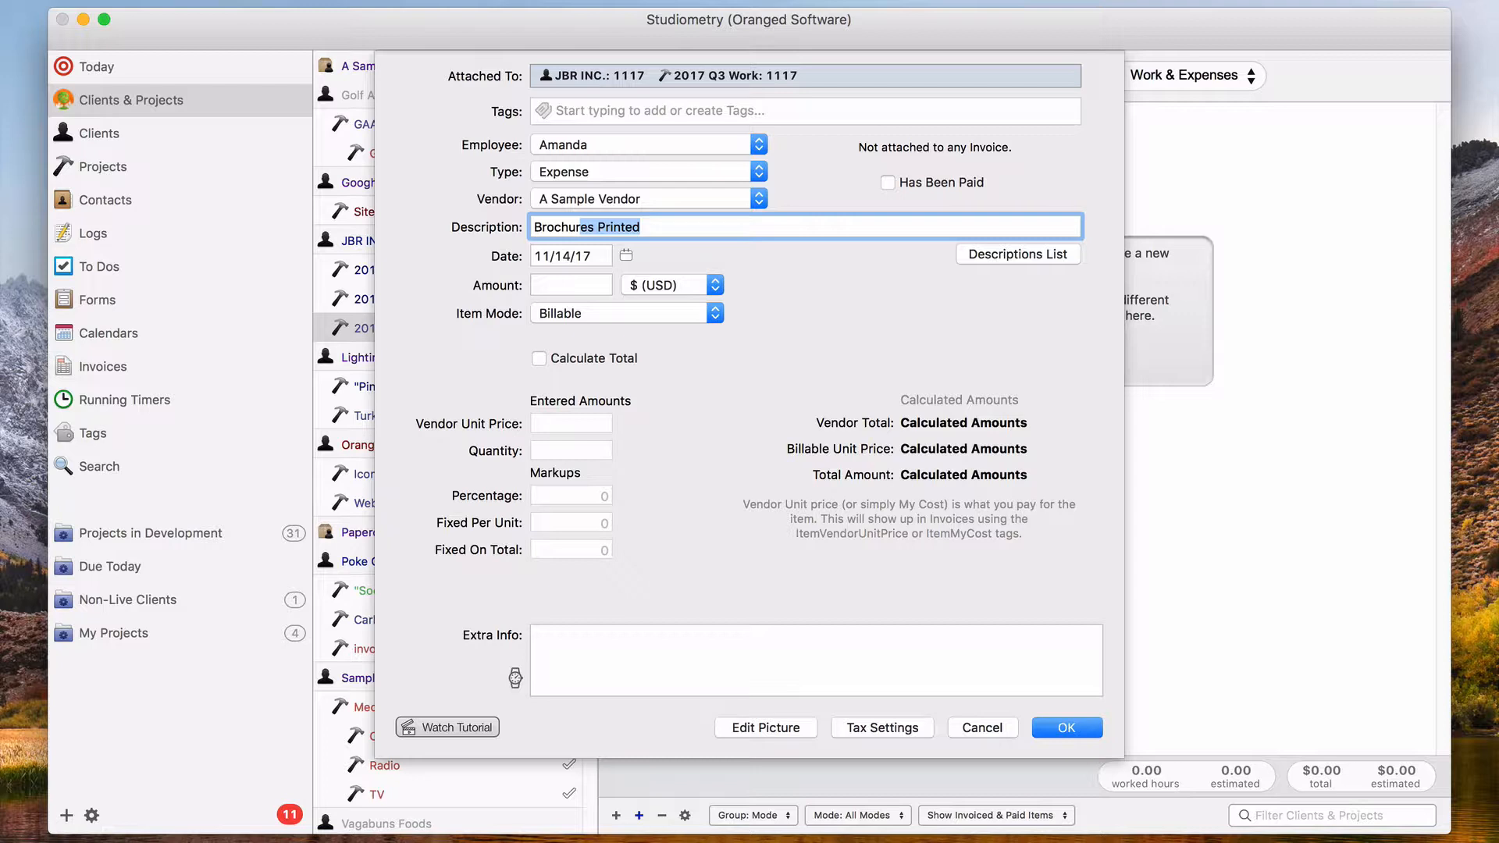
Have the expense total calculated from vendor unit price 0.85, quantity 500 and a fixed per-unit markup of 0.15, and save the expense.
{"action": "left_click", "coordinate": [564, 356]}
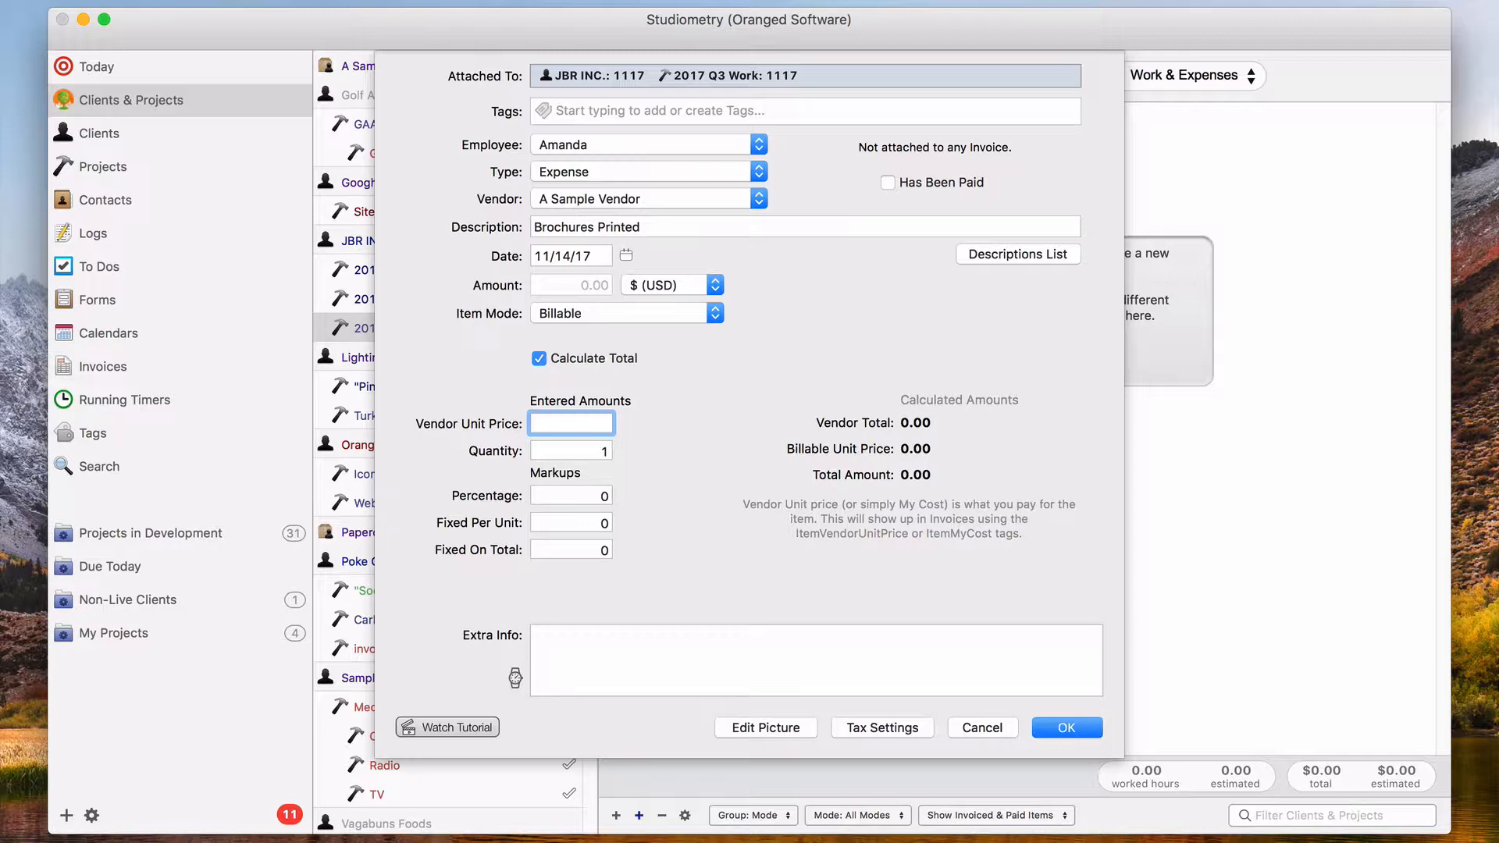
{"action": "key", "text": "Tab"}
{"action": "type", "text": "0.85"}
{"action": "key", "text": "Tab"}
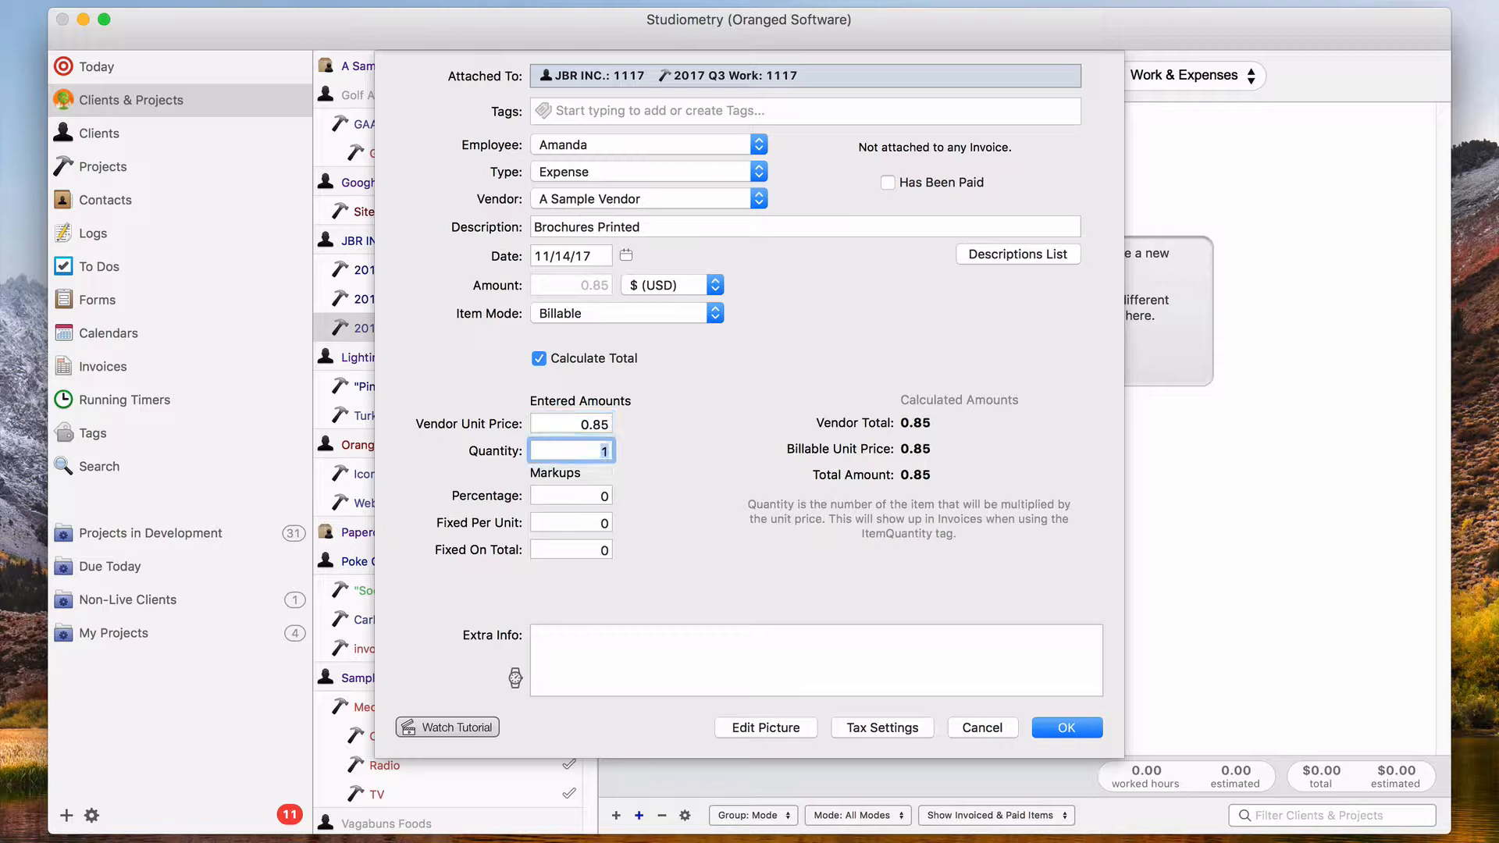
{"action": "type", "text": "500"}
{"action": "key", "text": "Tab"}
{"action": "key", "text": "Tab"}
{"action": "type", "text": "0.15"}
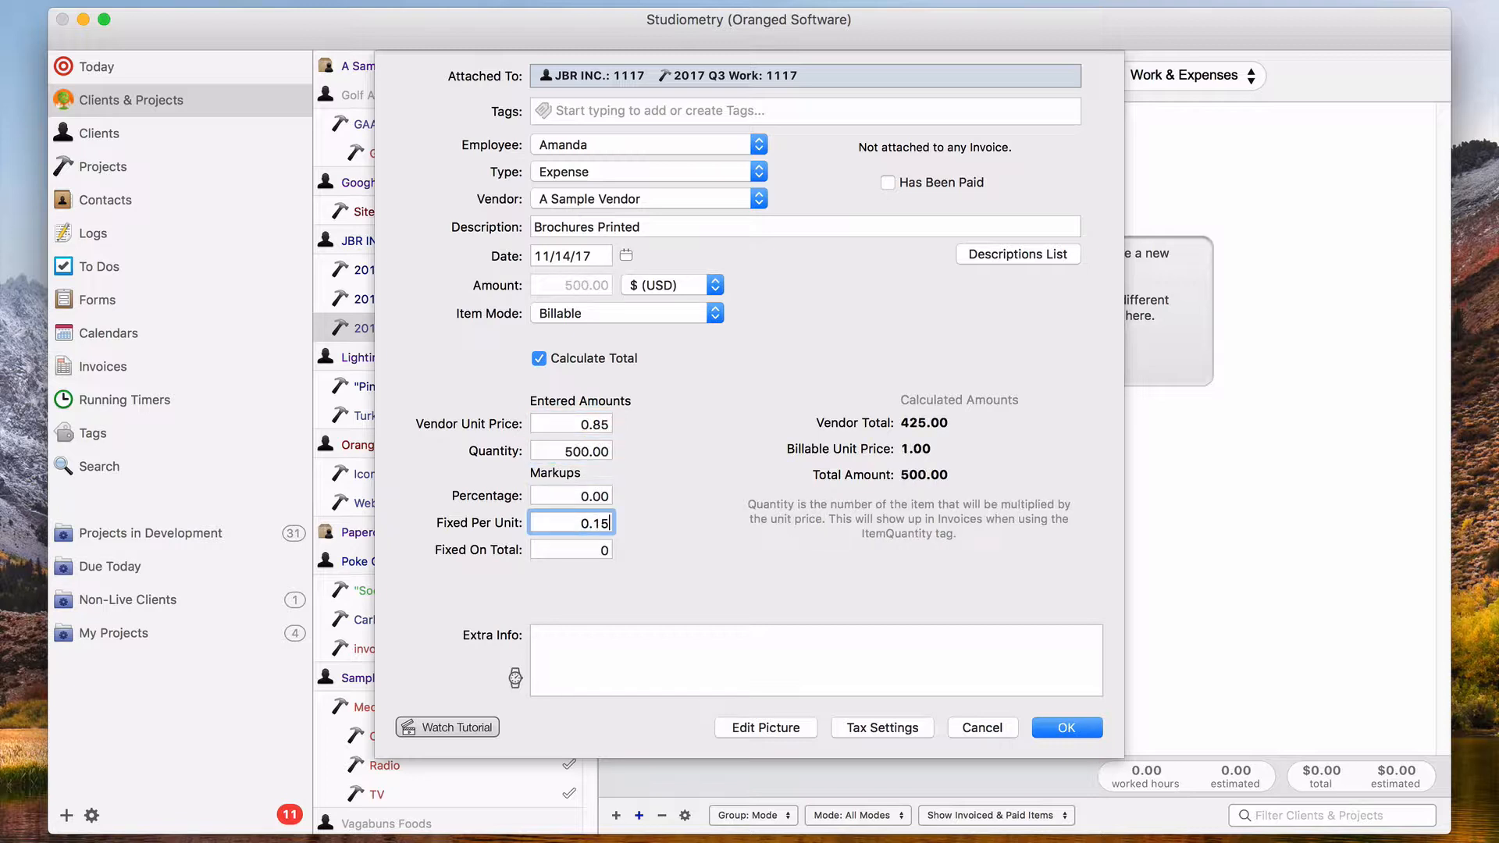
{"action": "key", "text": "super+a"}
{"action": "left_click", "coordinate": [1051, 721]}
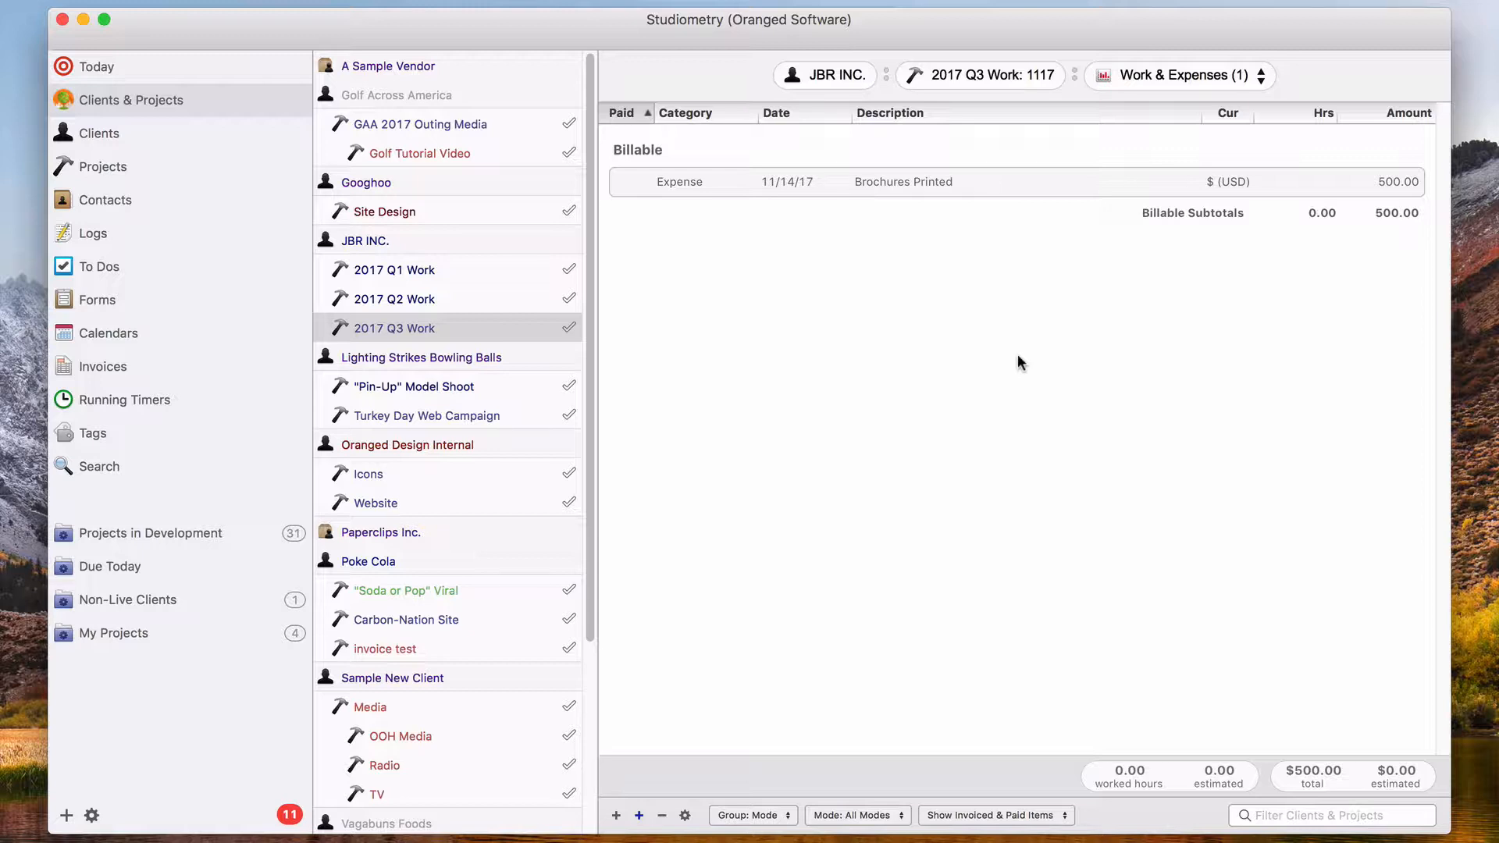
Create a report for the 2017 Q3 Work project with A Sample Vendor's contact as the Vendor To Contact.
{"action": "left_click", "coordinate": [1159, 74]}
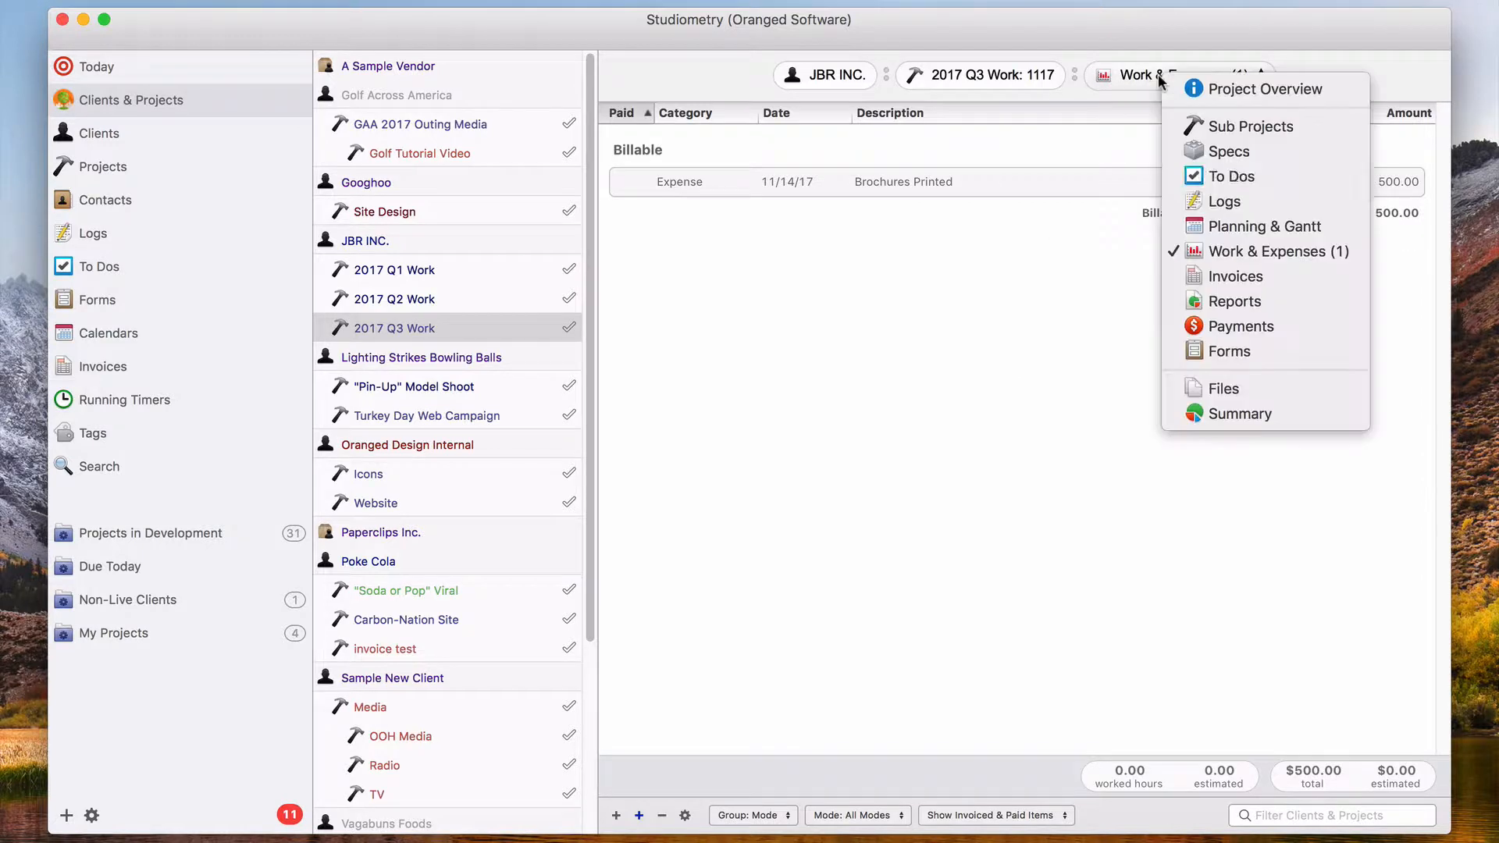
{"action": "left_click", "coordinate": [1222, 302]}
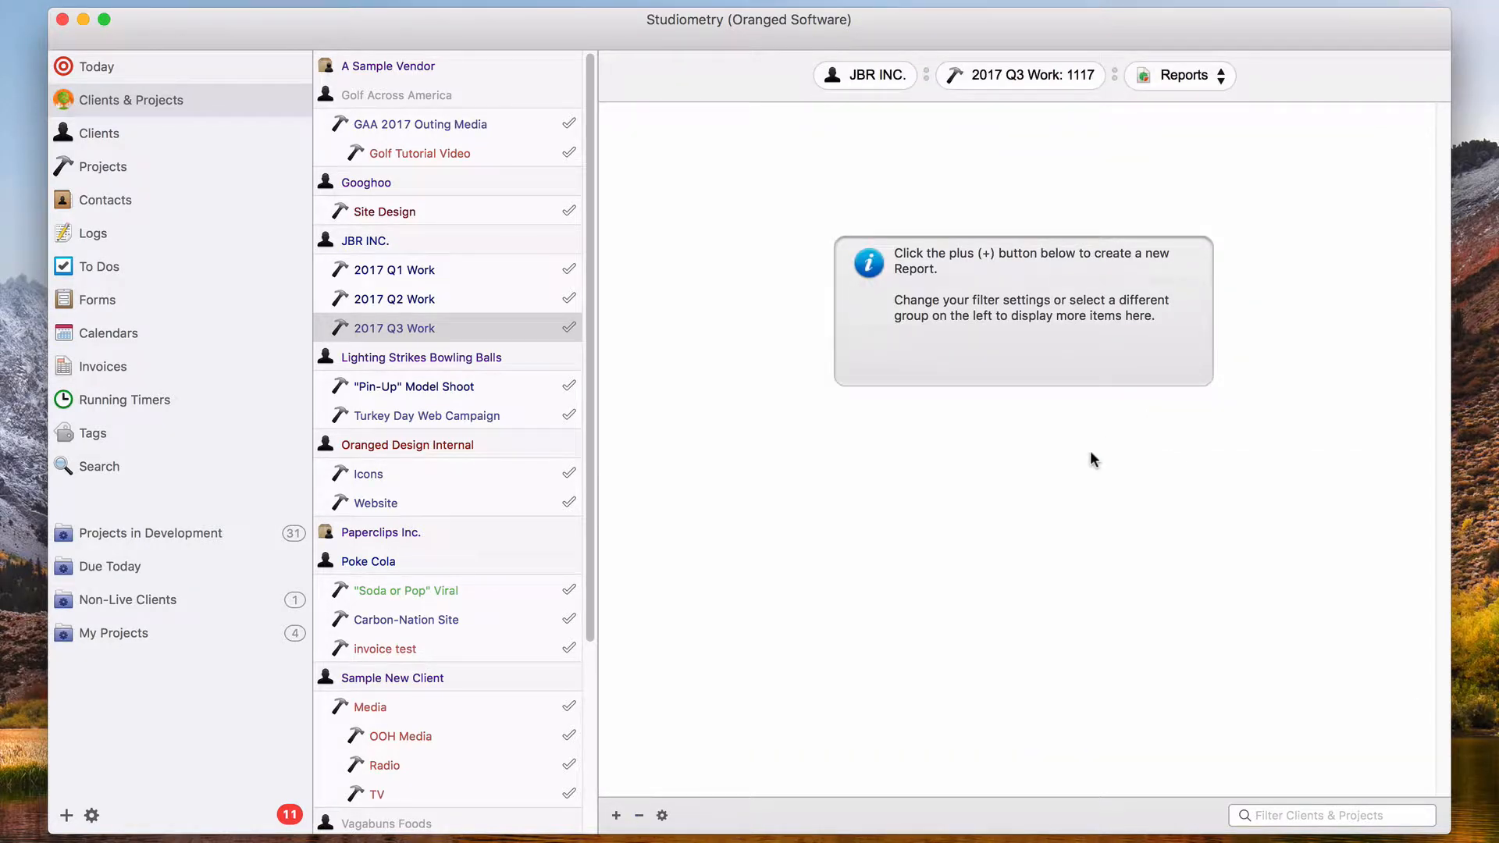
{"action": "left_click", "coordinate": [616, 815]}
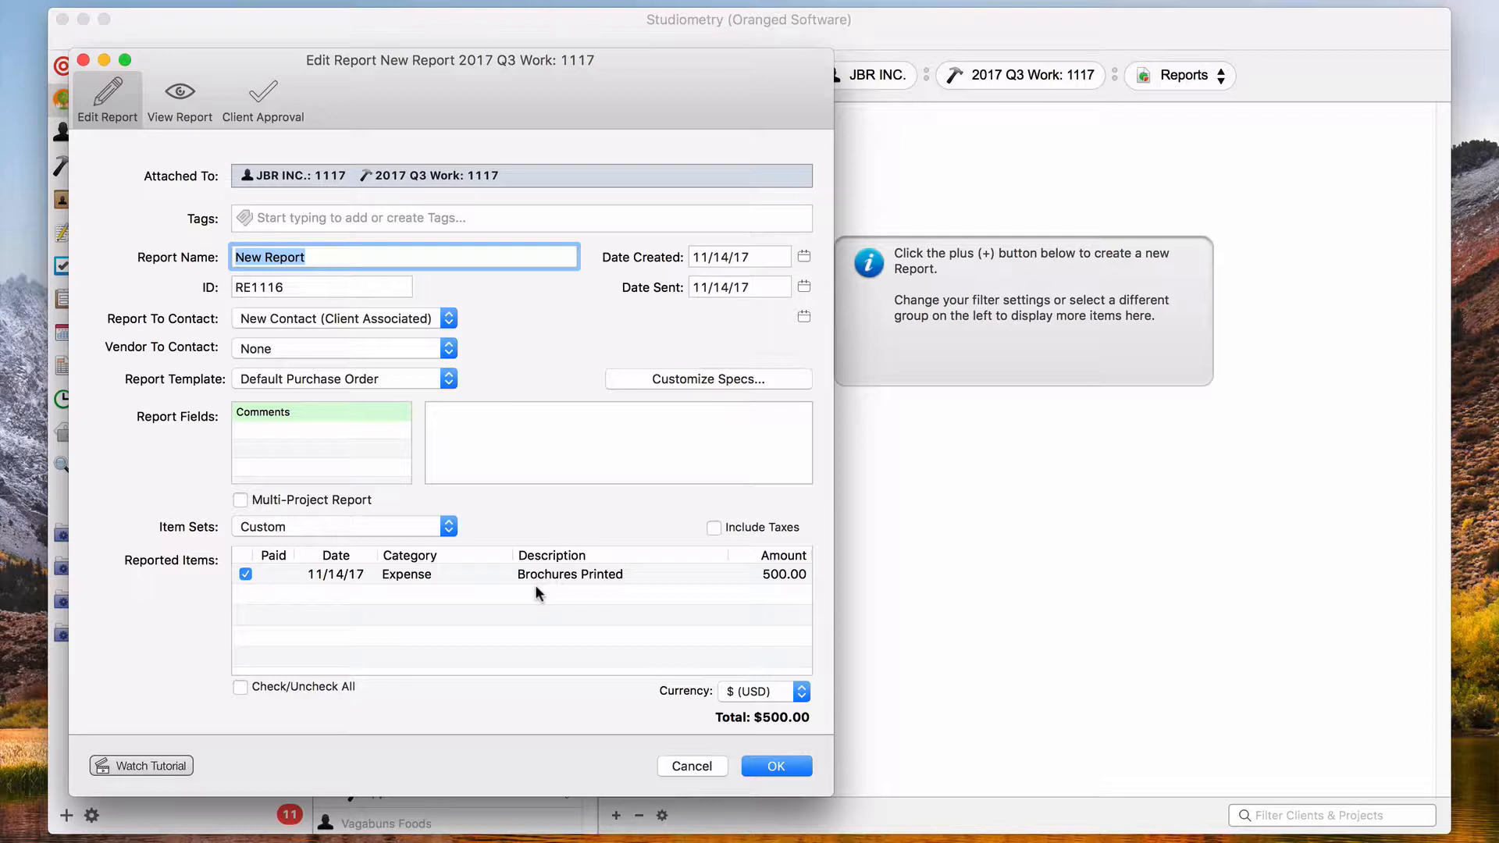
{"action": "left_click", "coordinate": [302, 345]}
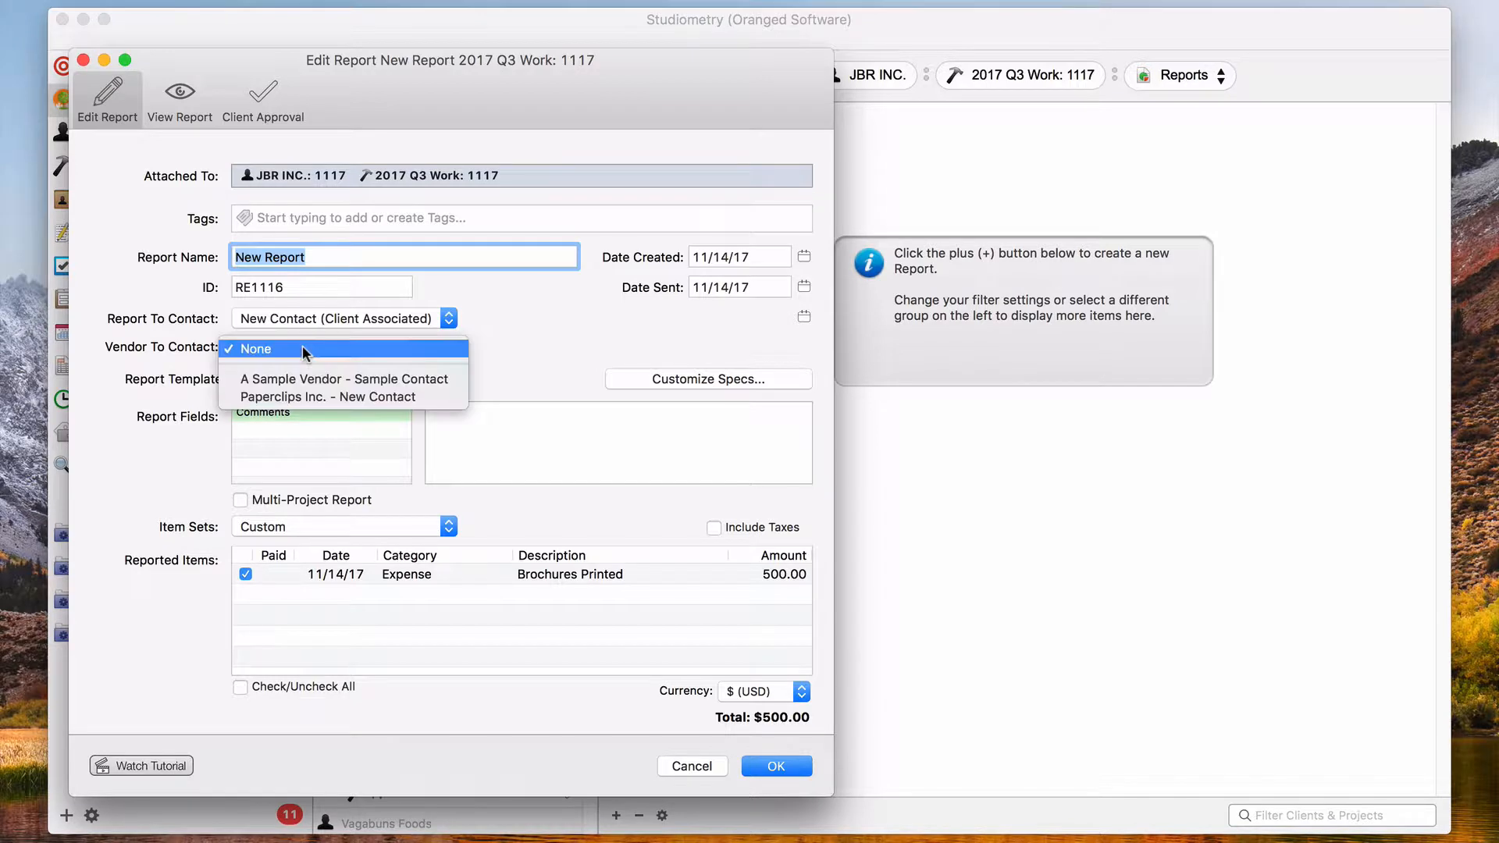
{"action": "left_click", "coordinate": [350, 373]}
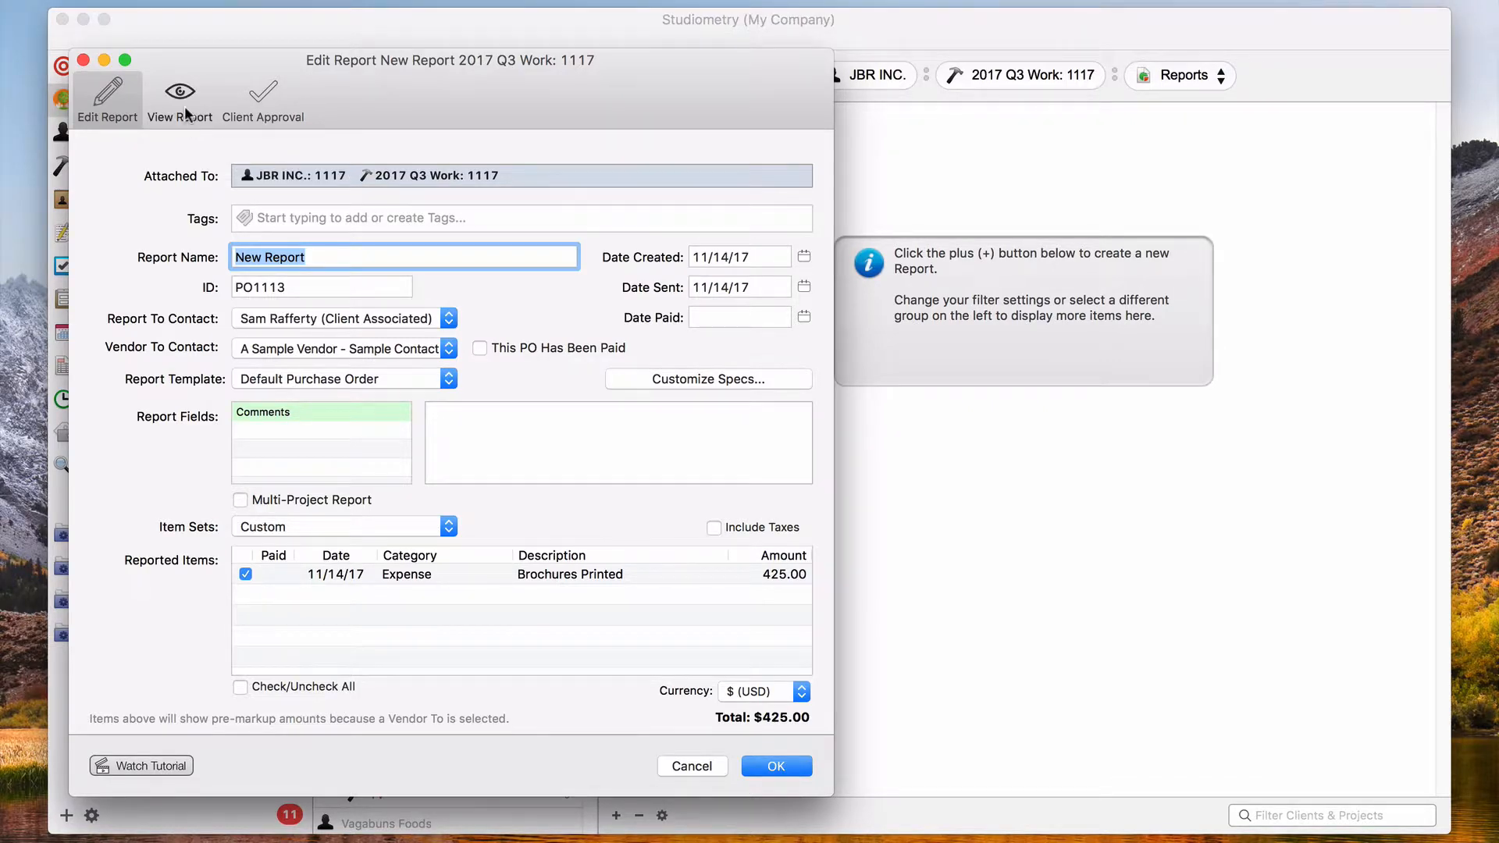
Preview the purchase order and save it, reopening it from the project's report list.
{"action": "left_click", "coordinate": [185, 106]}
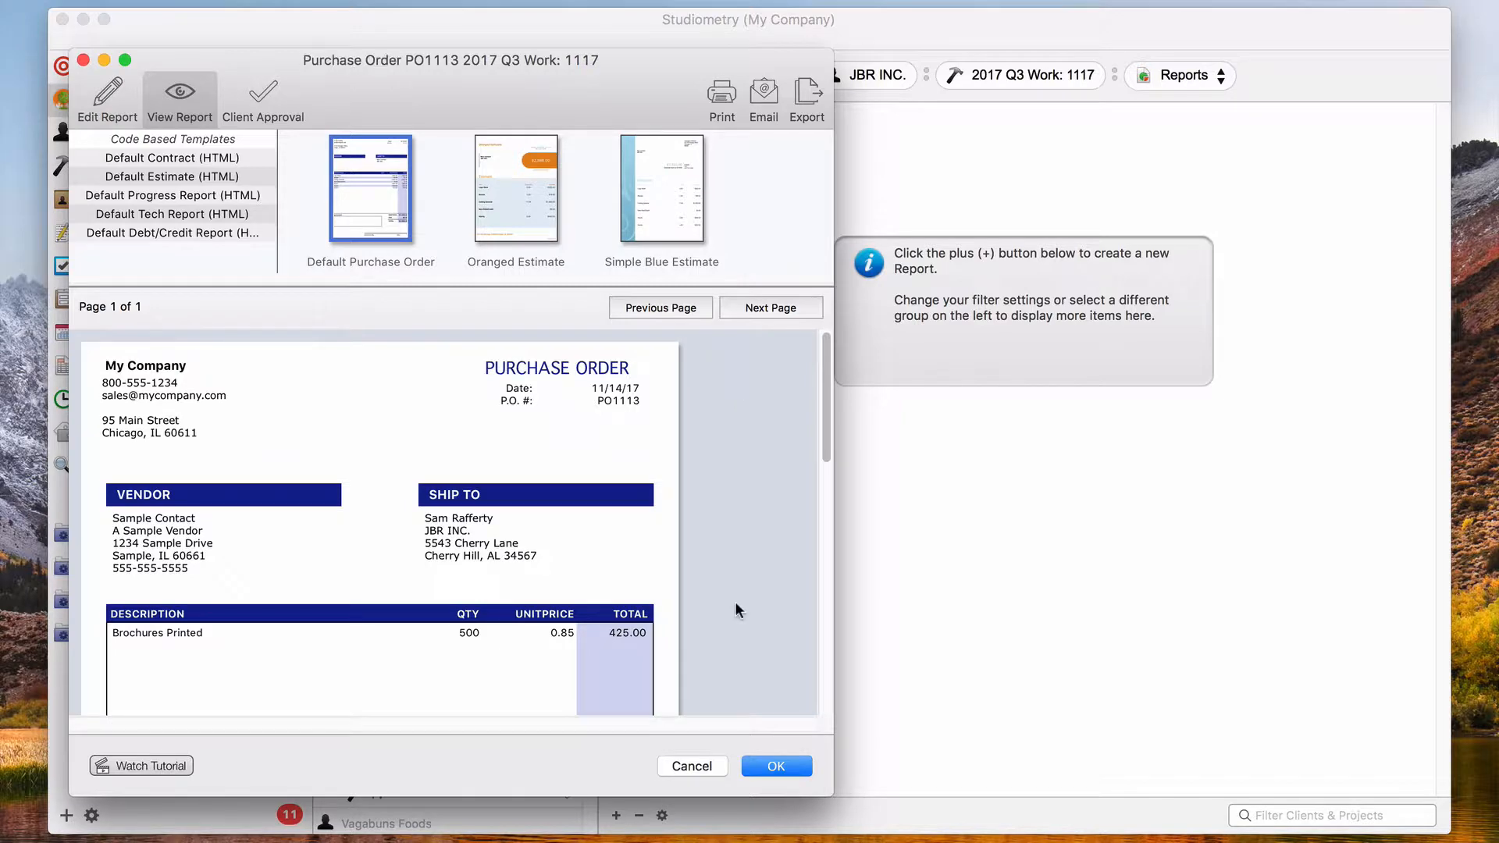
{"action": "left_click", "coordinate": [778, 763]}
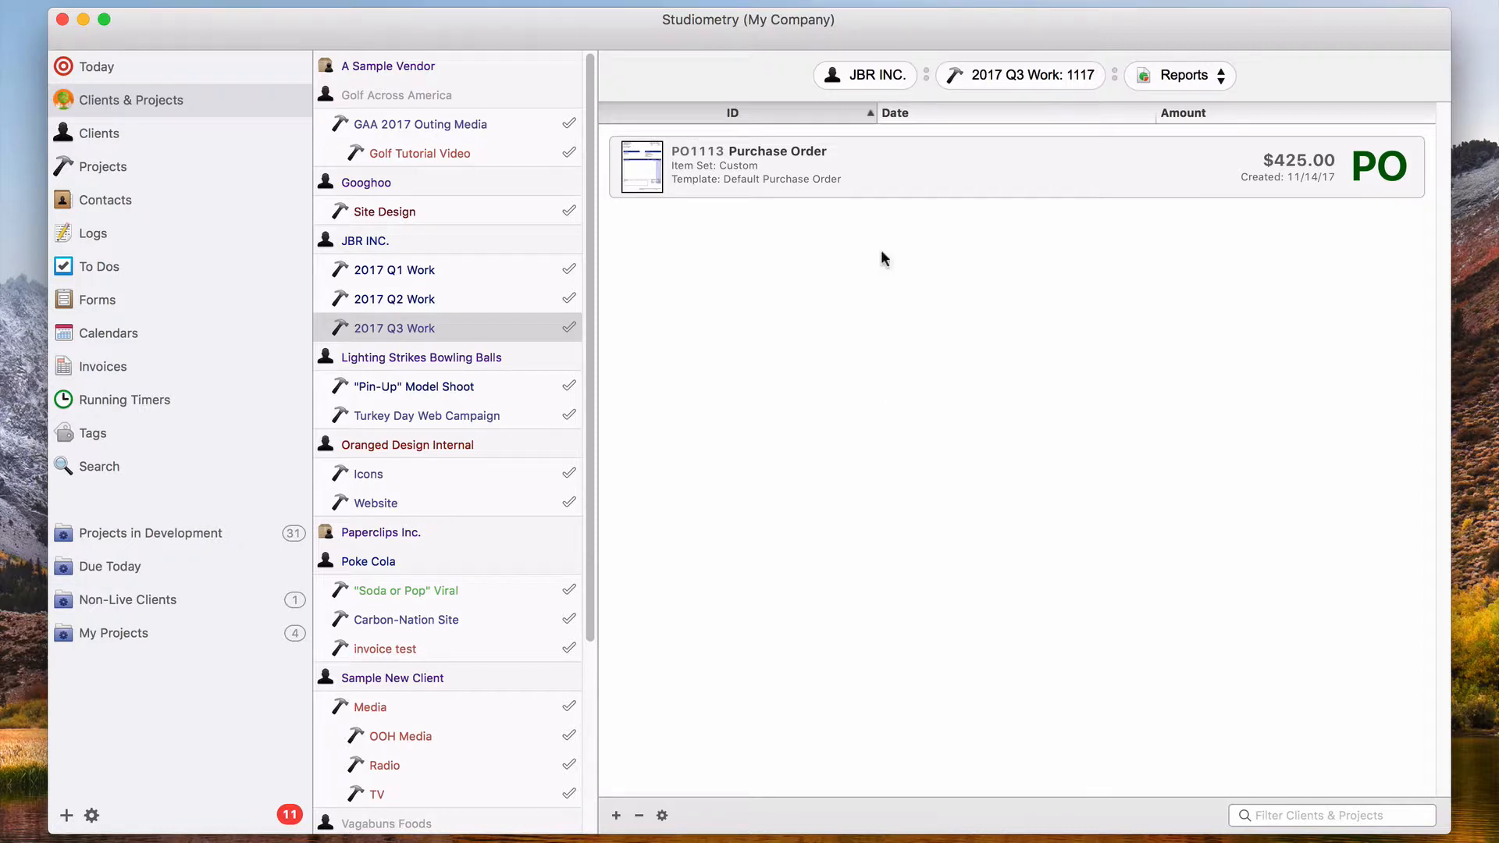
{"action": "double_click", "coordinate": [818, 181]}
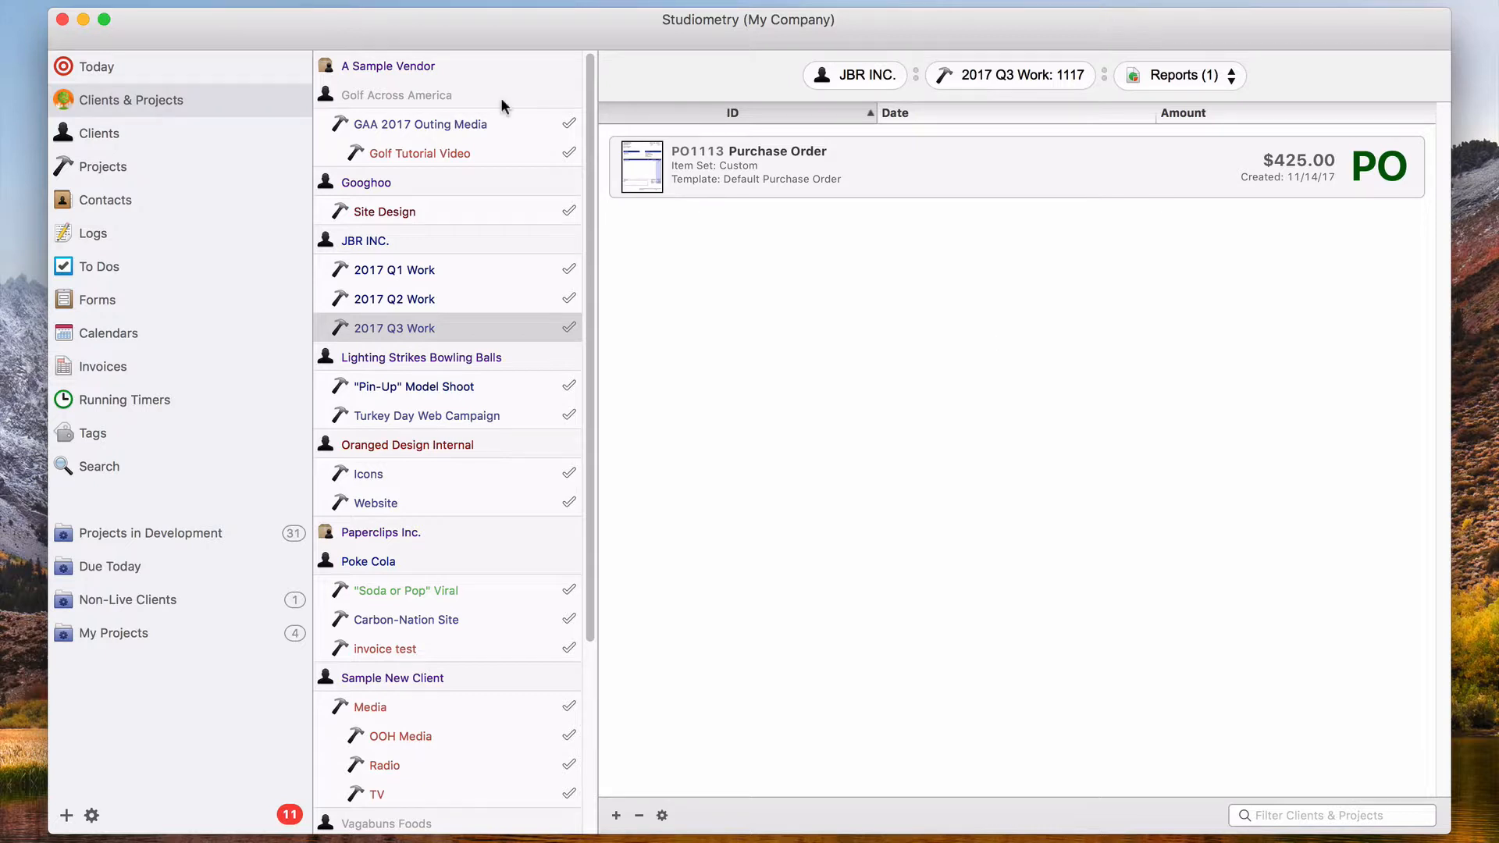
Review A Sample Vendor's Vendored Items and Purchase Orders, including the filter choices for the purchase order list.
{"action": "left_click", "coordinate": [475, 67]}
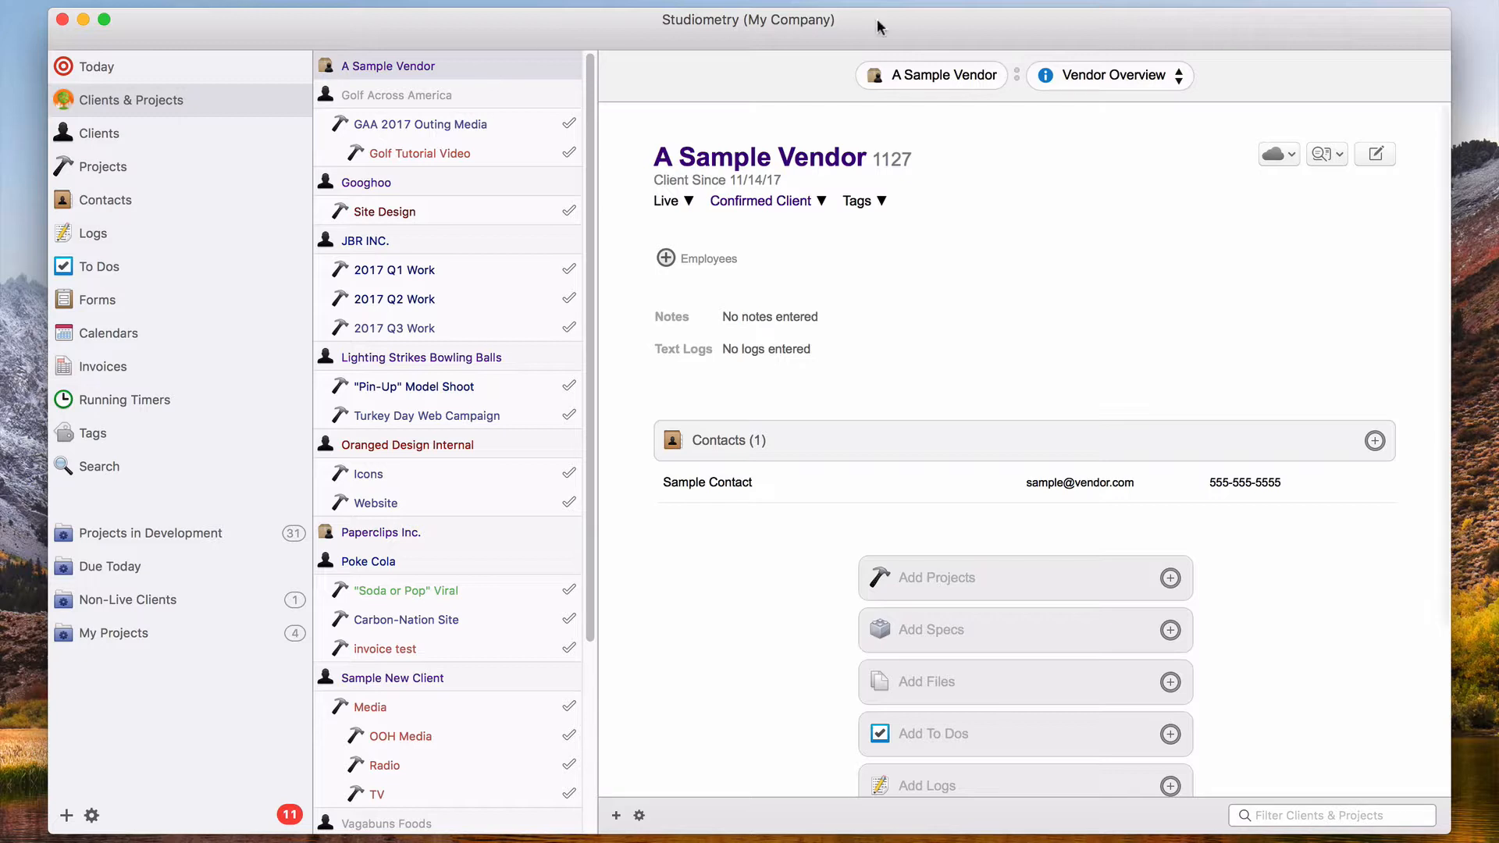
{"action": "left_click", "coordinate": [1132, 75]}
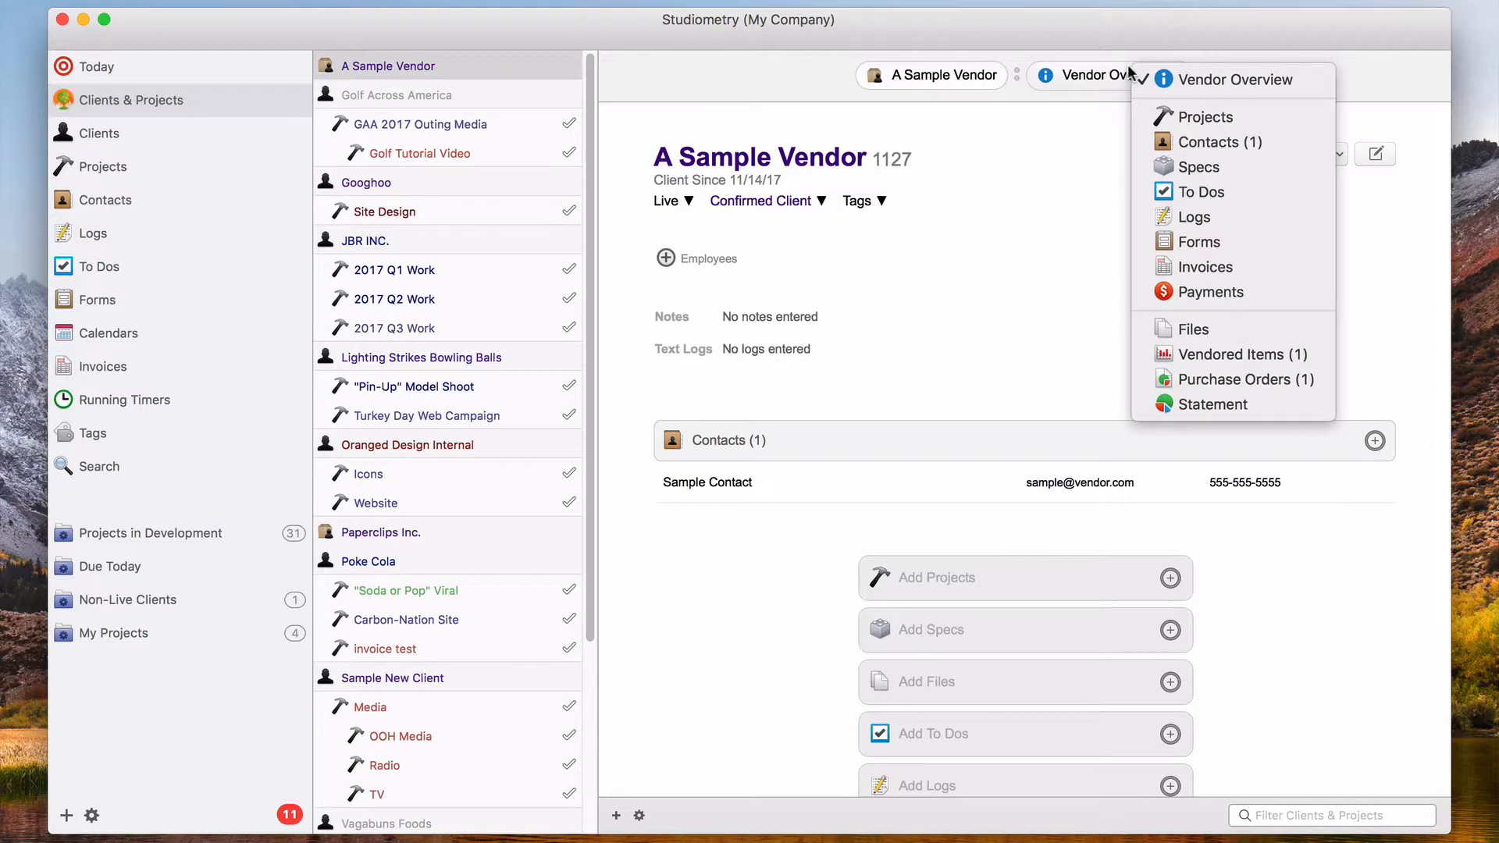
{"action": "left_click", "coordinate": [1296, 356]}
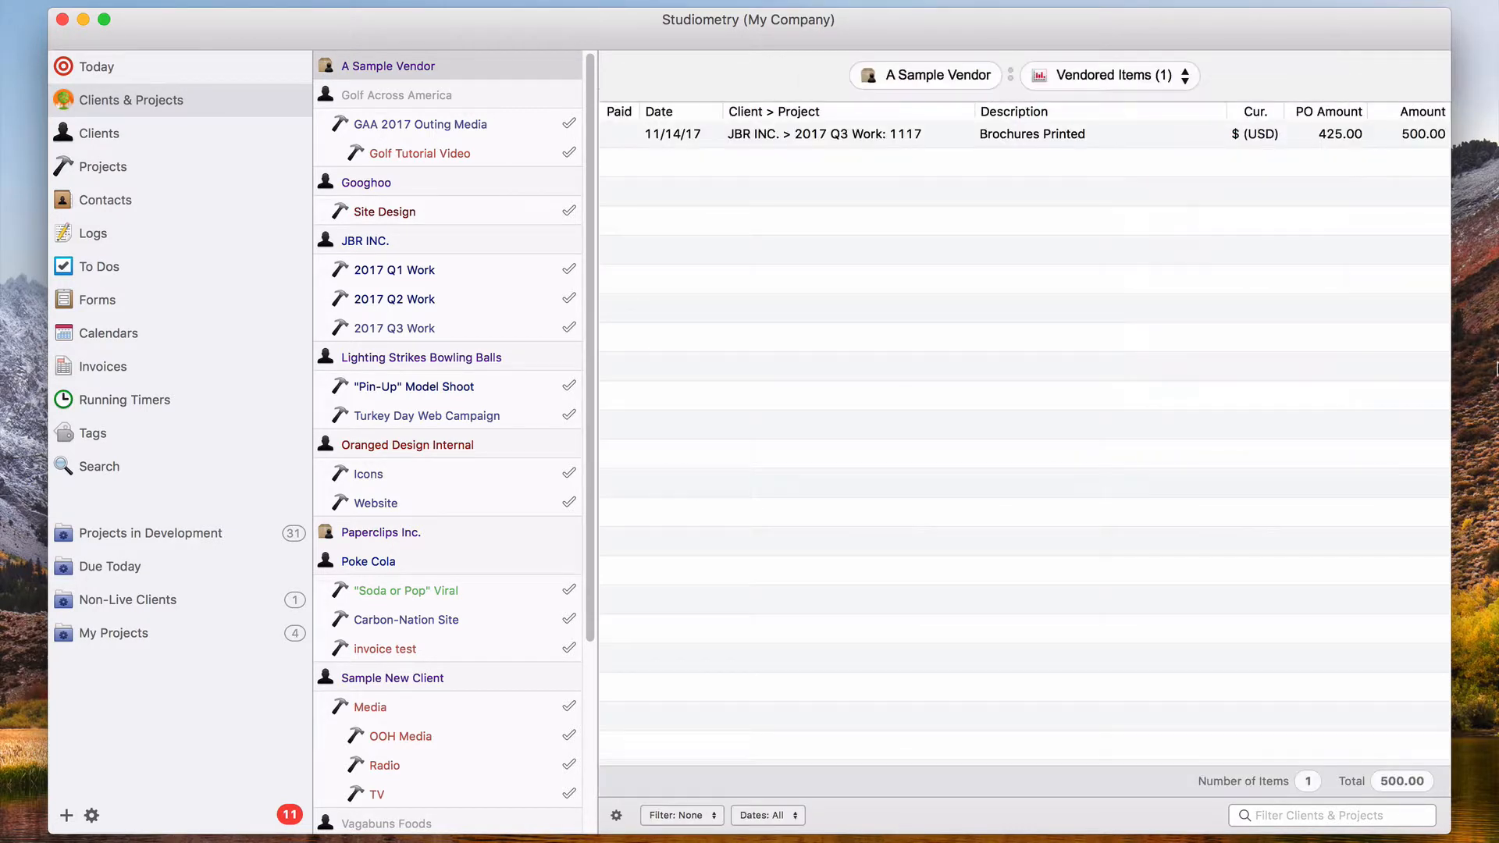
{"action": "left_click", "coordinate": [1122, 72]}
{"action": "left_click", "coordinate": [1218, 381]}
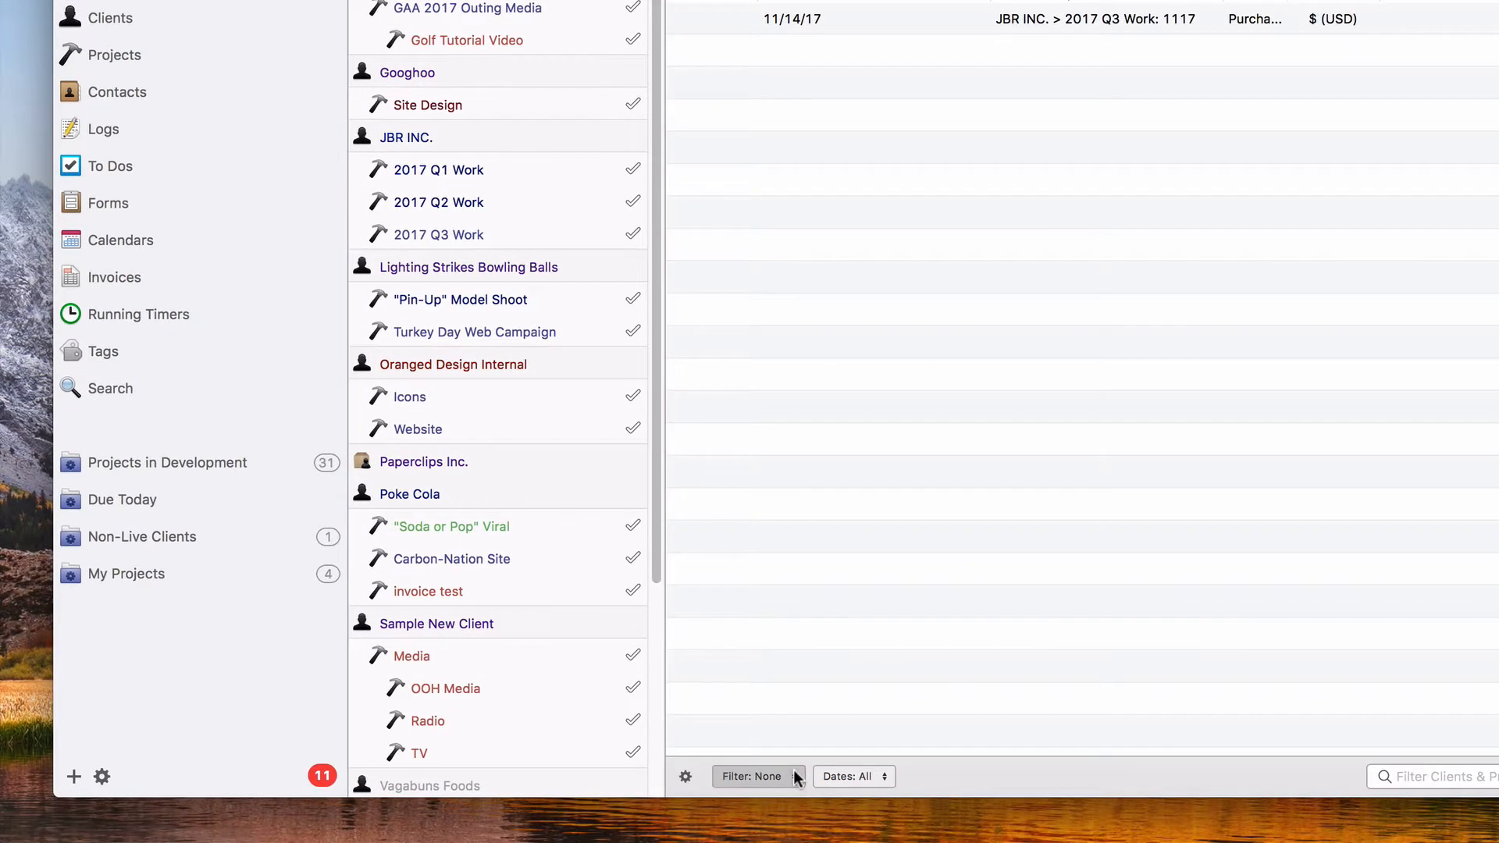
{"action": "left_click", "coordinate": [714, 815]}
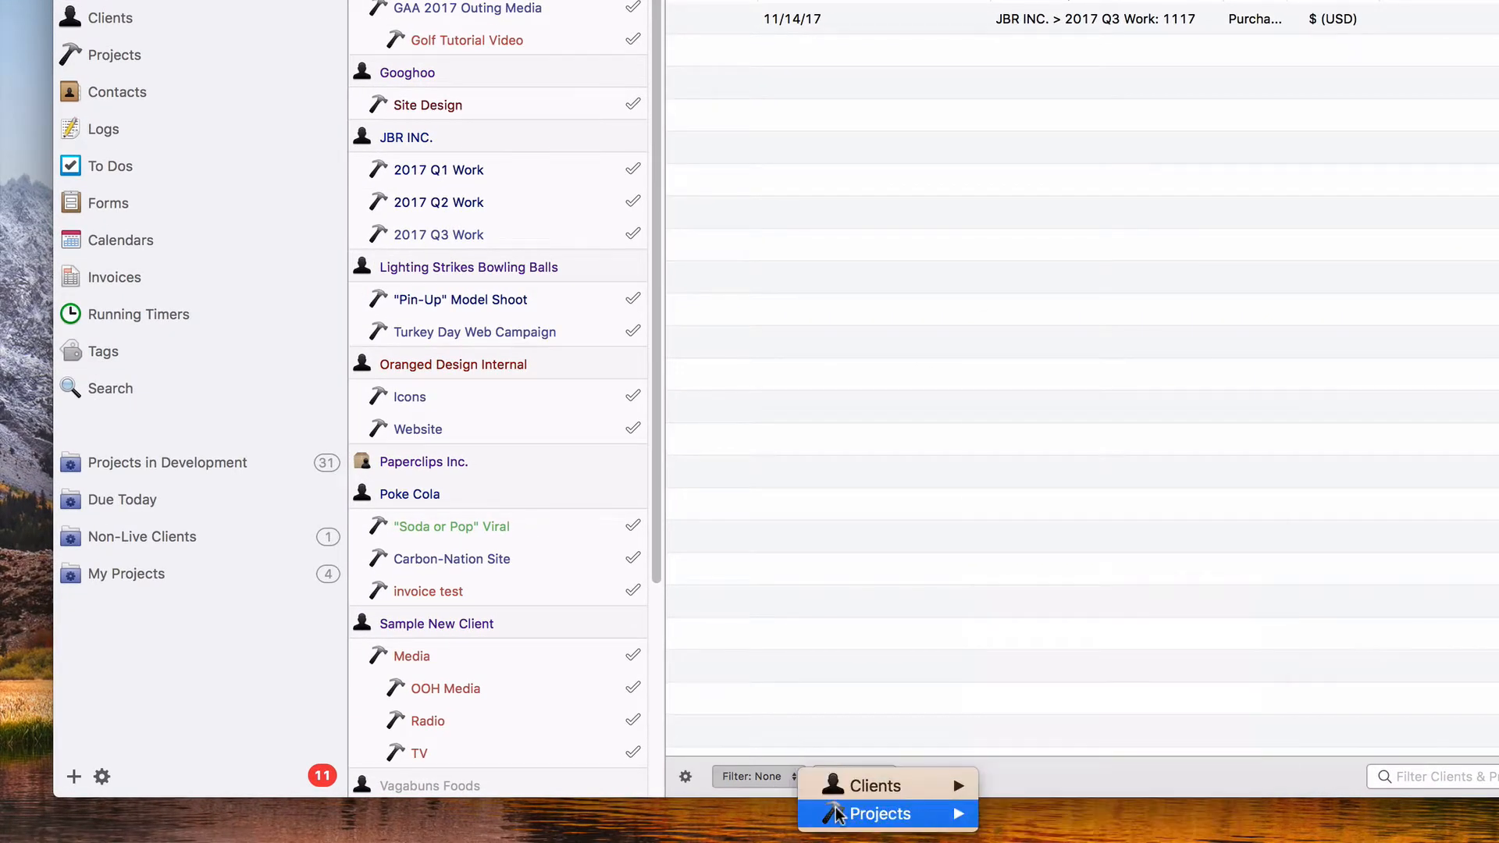
{"action": "left_click", "coordinate": [772, 778]}
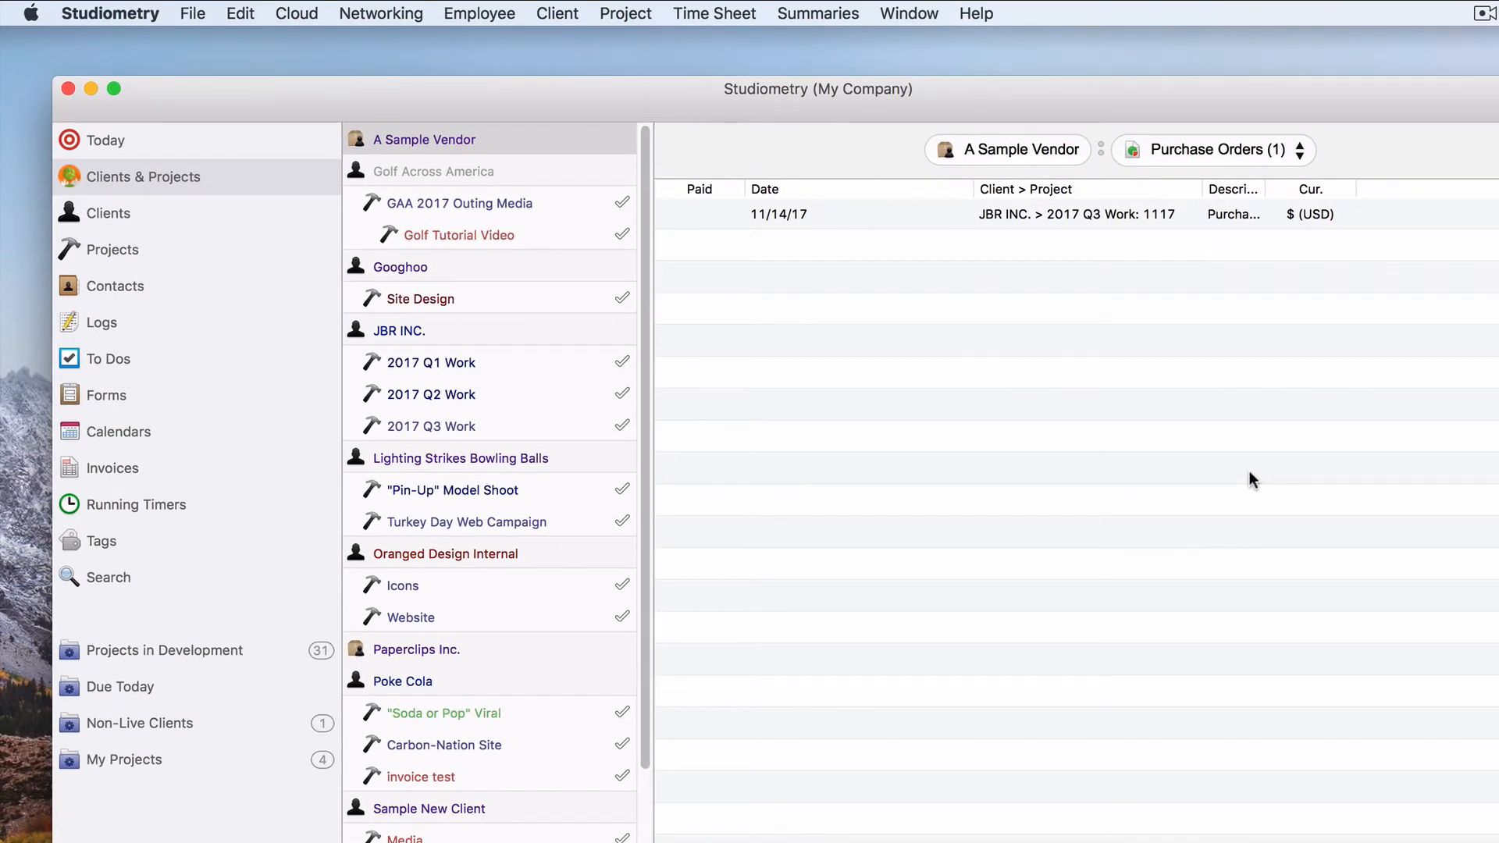
Build a custom summary of Purchase Orders grouped by Client and view it.
{"action": "left_click", "coordinate": [831, 11]}
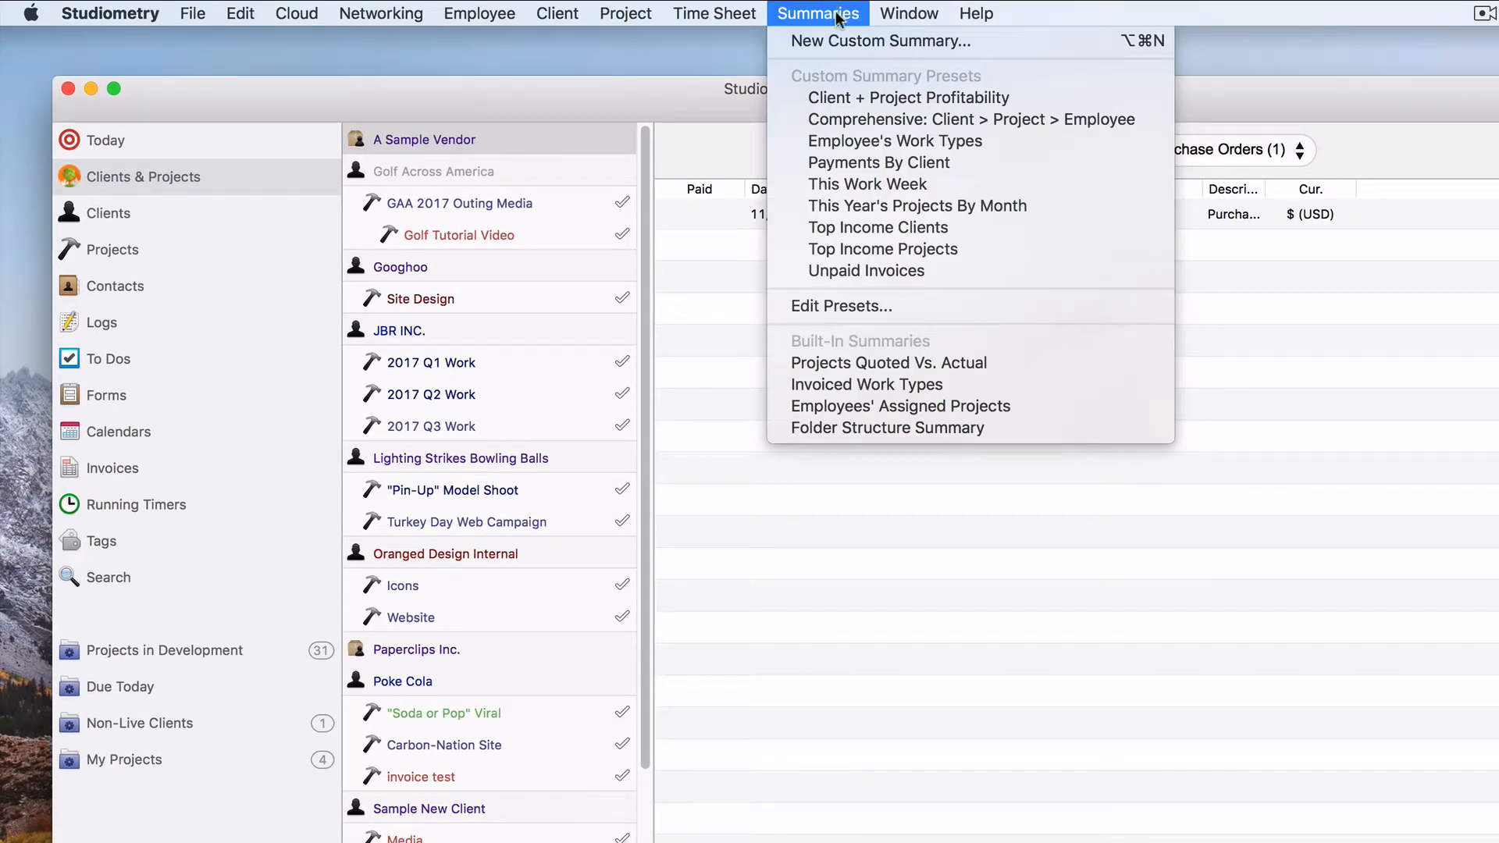
{"action": "left_click", "coordinate": [845, 44]}
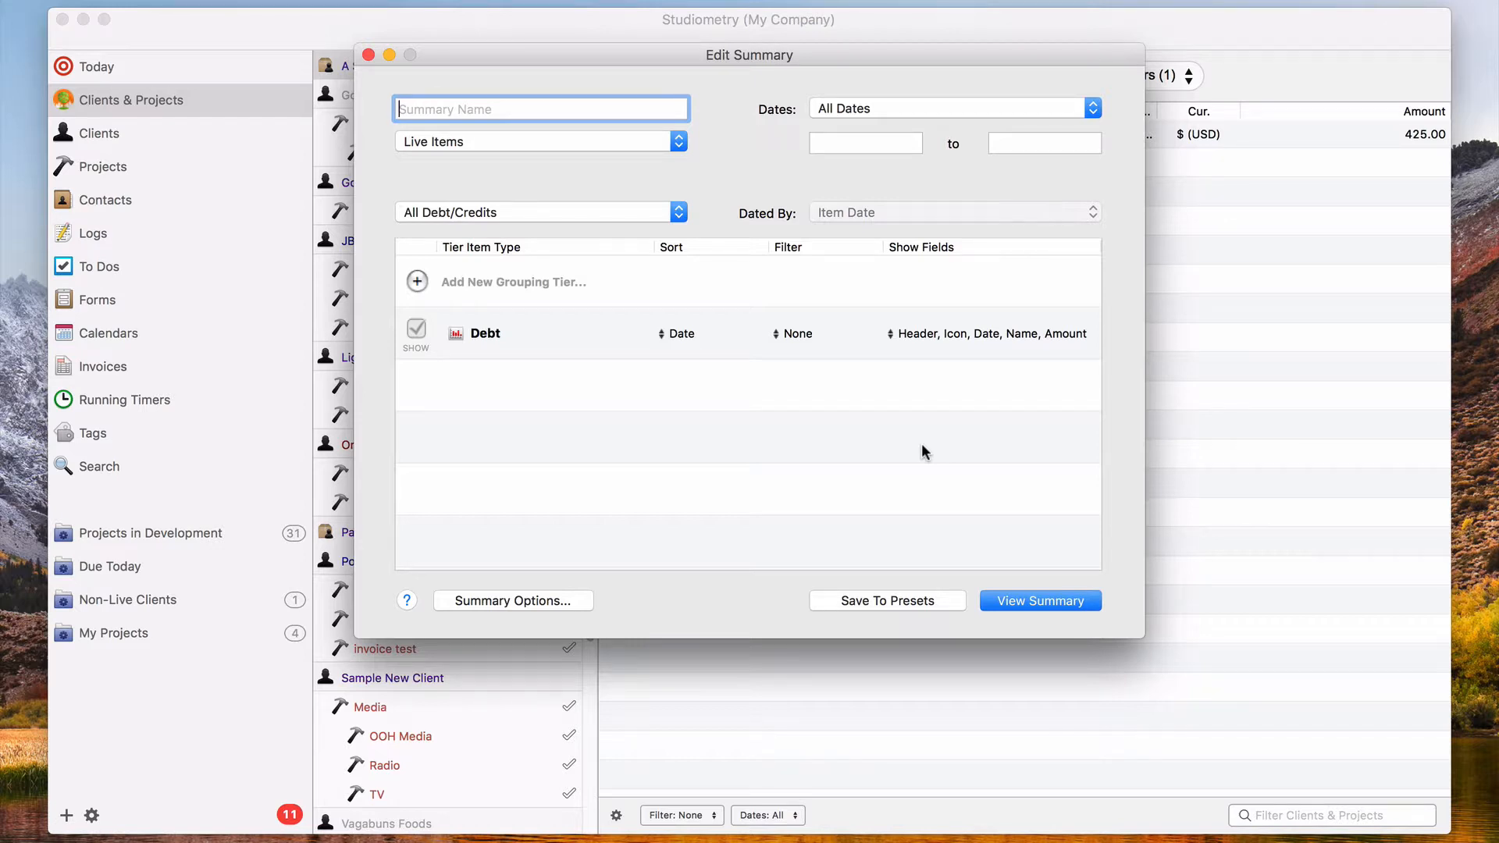
{"action": "left_click", "coordinate": [583, 205]}
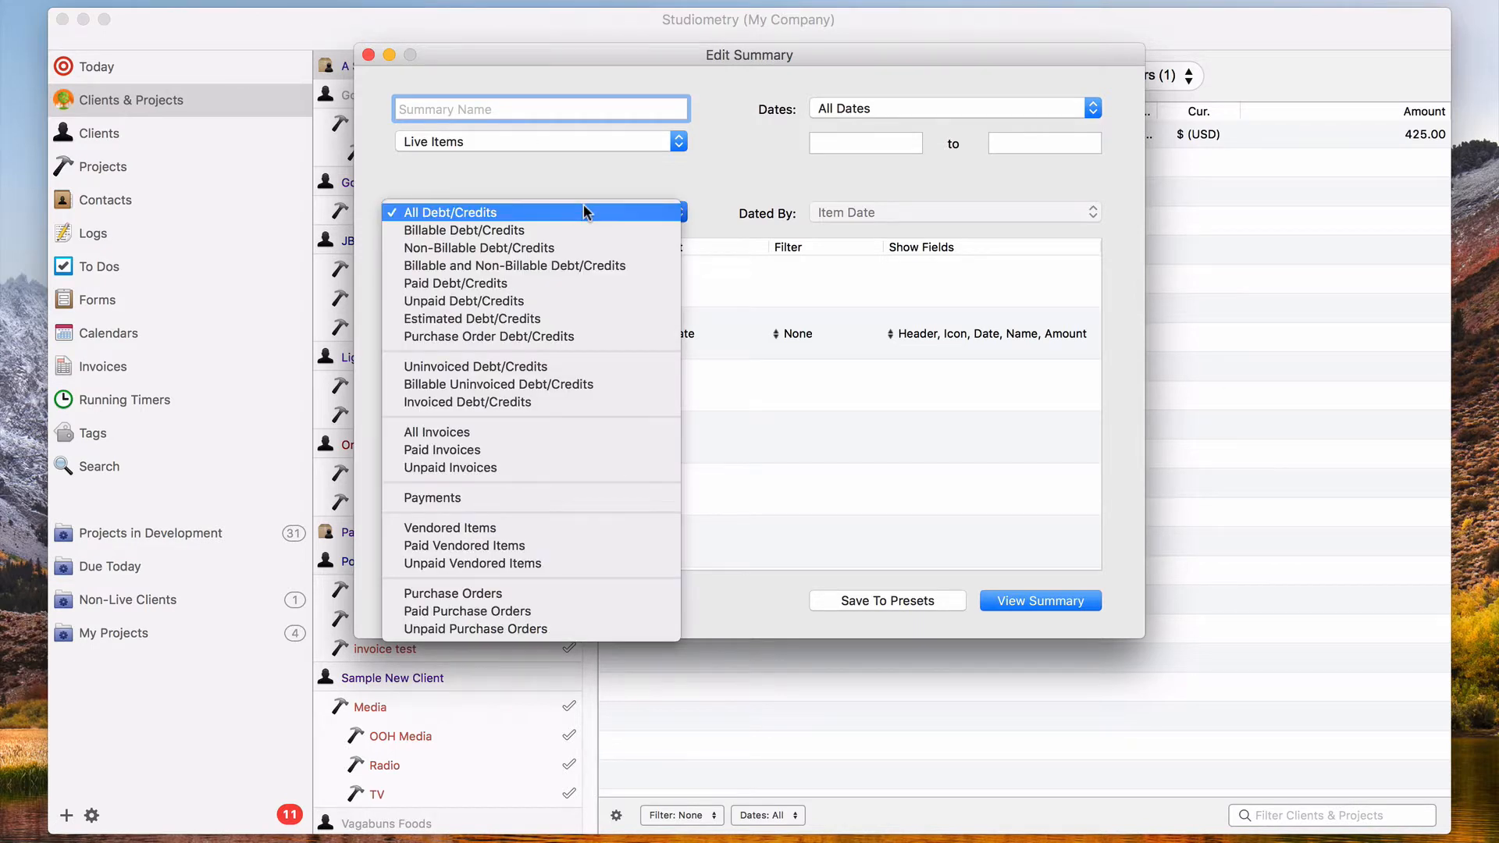
{"action": "left_click", "coordinate": [621, 592]}
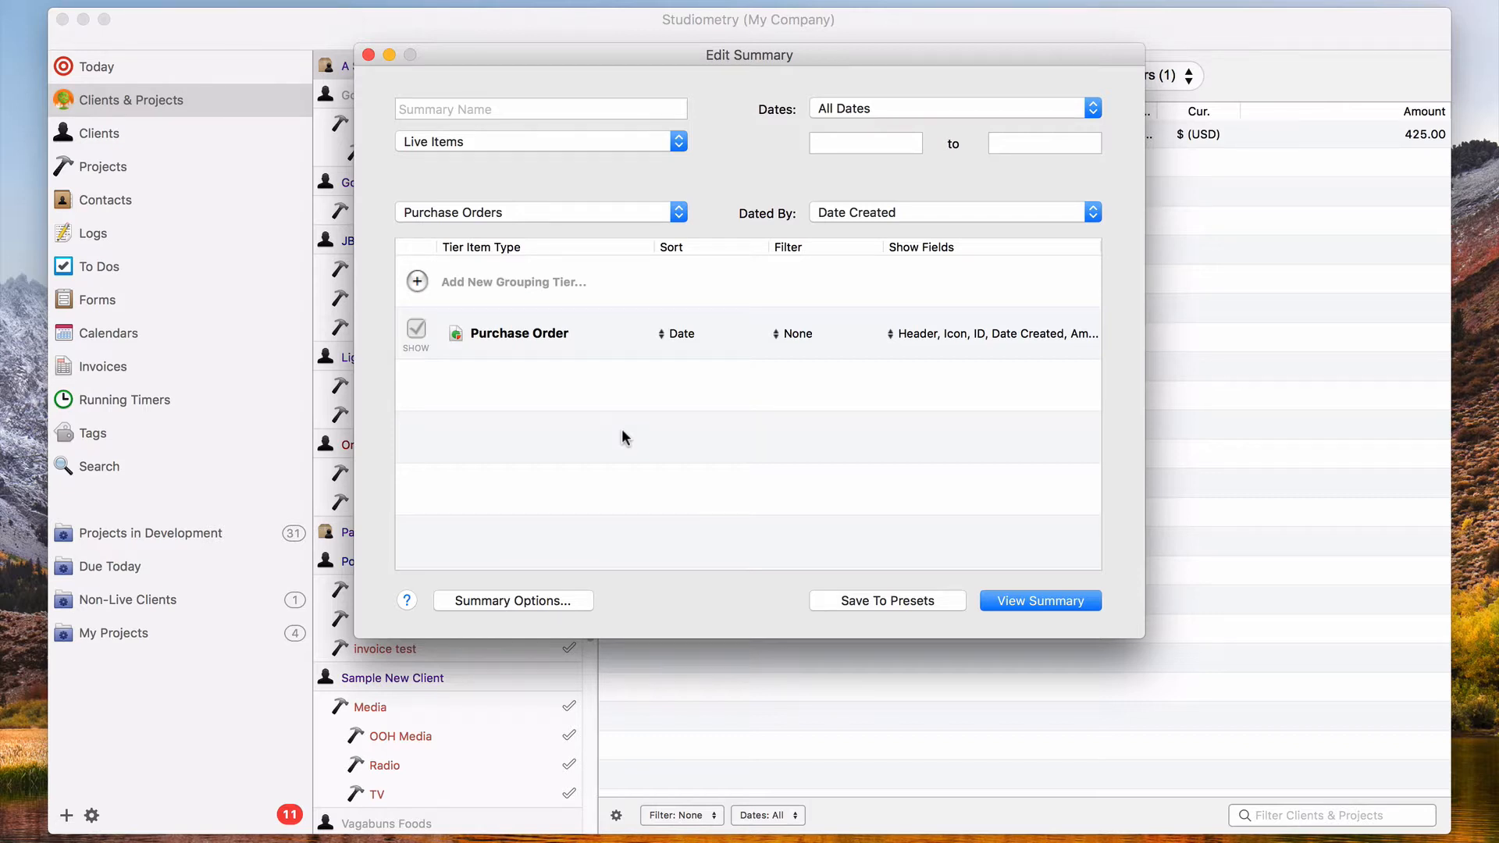
{"action": "left_click", "coordinate": [414, 283]}
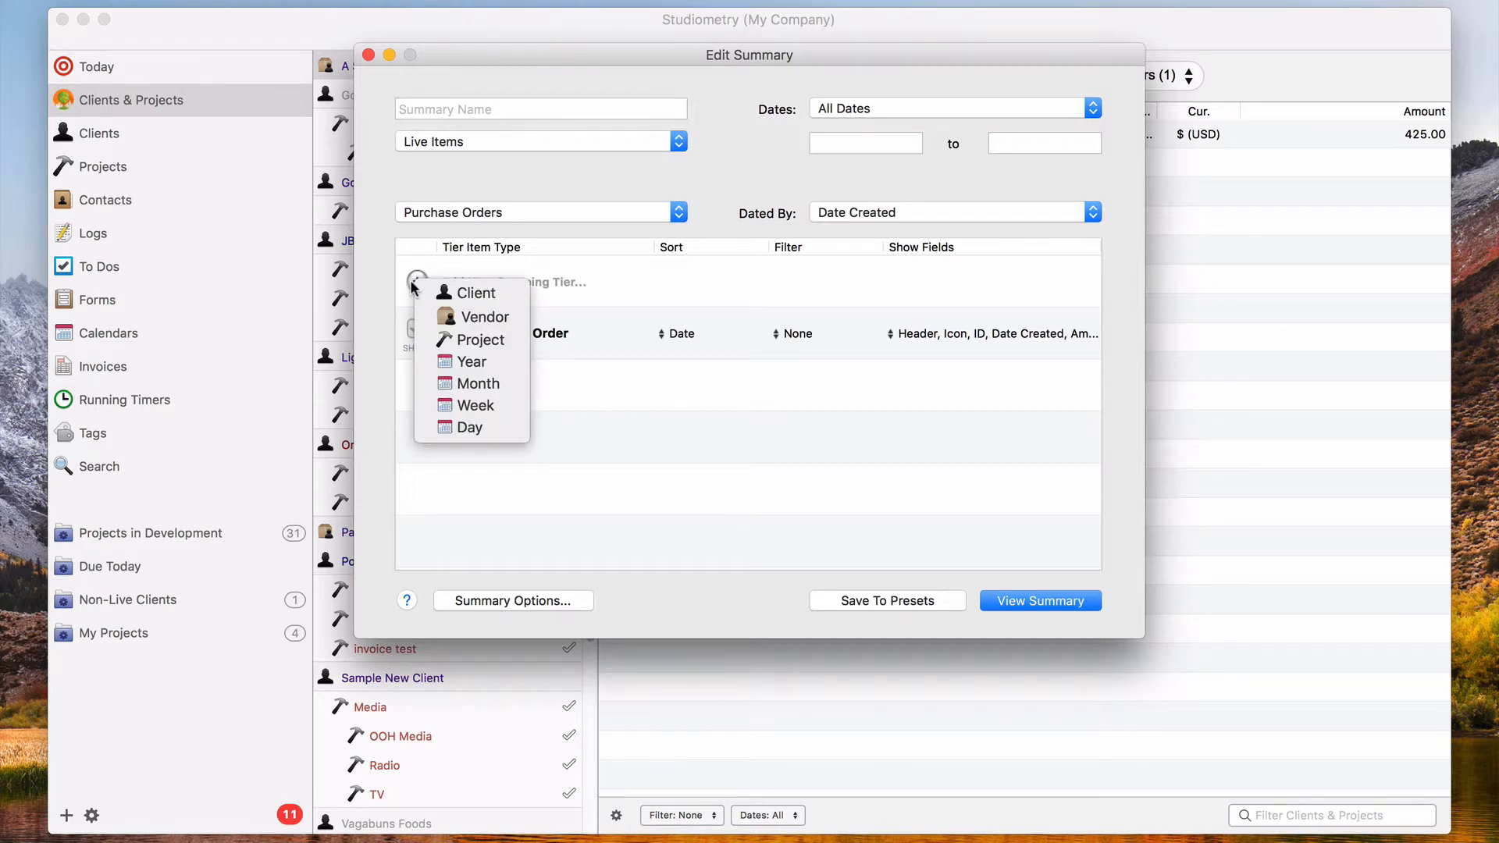
{"action": "left_click", "coordinate": [452, 293]}
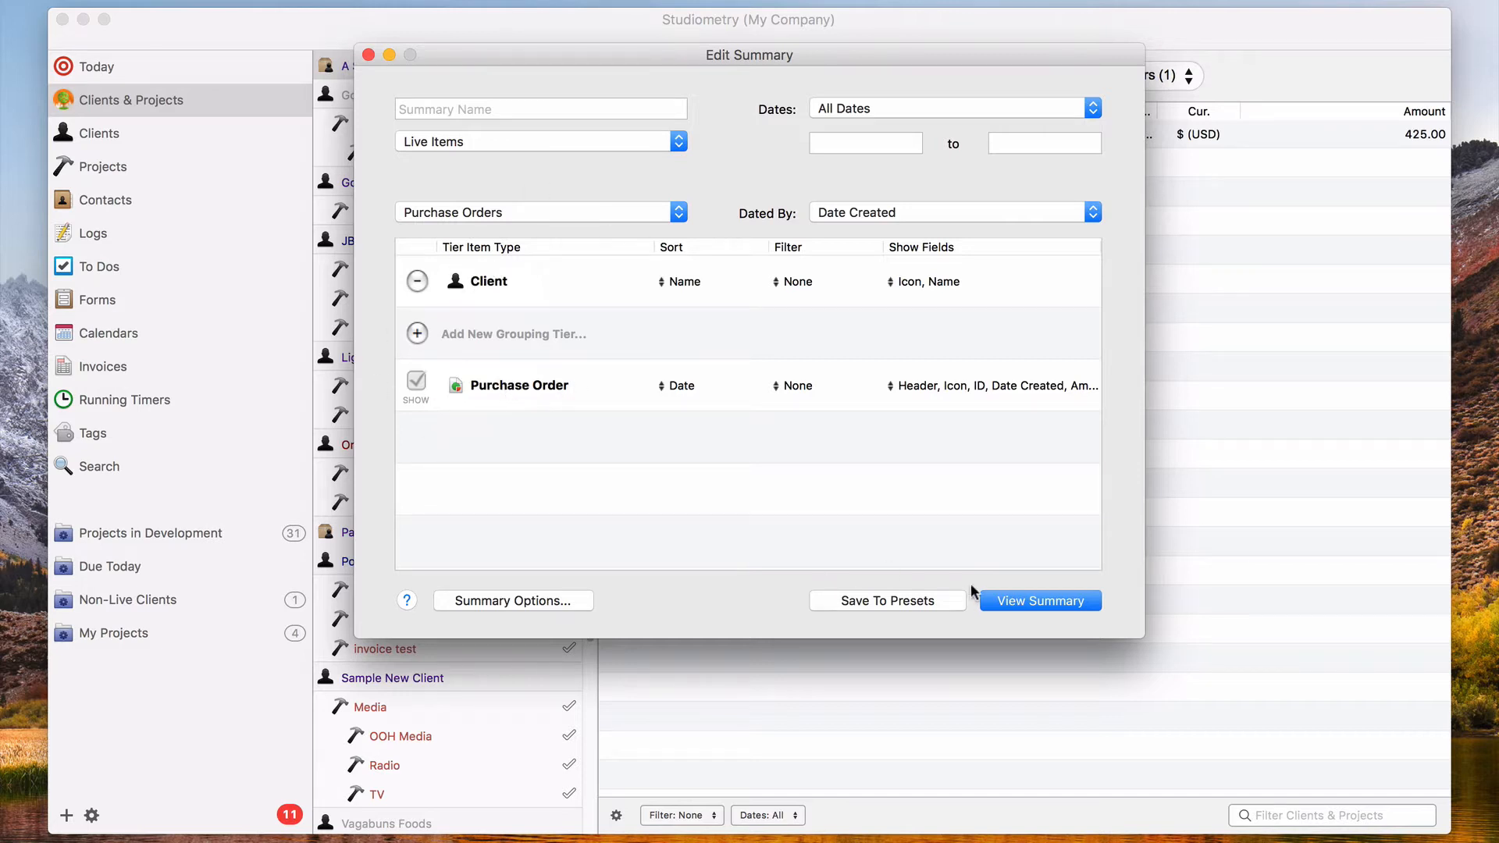
{"action": "left_click", "coordinate": [1019, 601]}
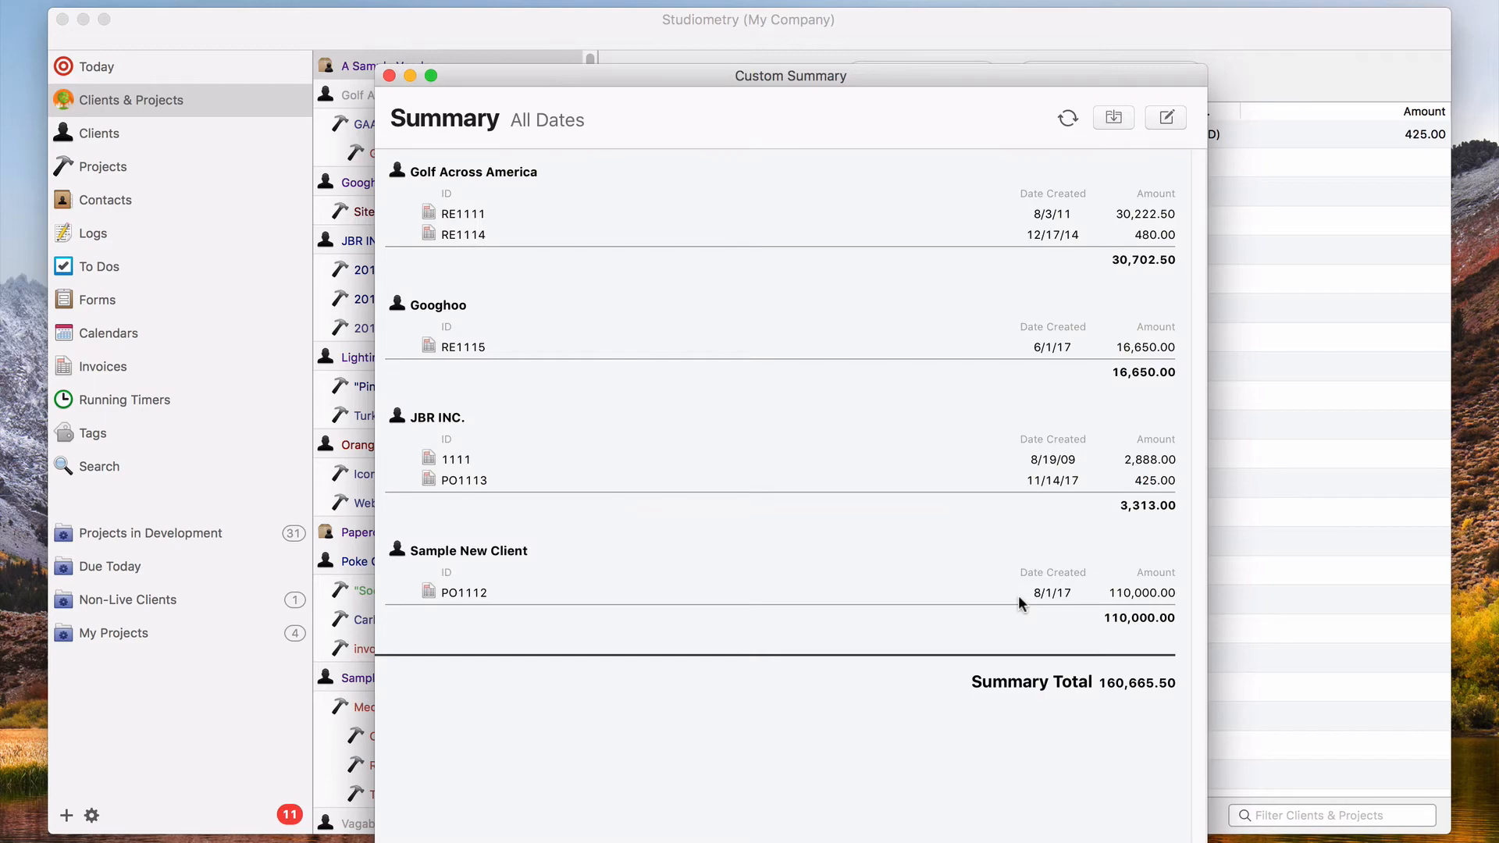